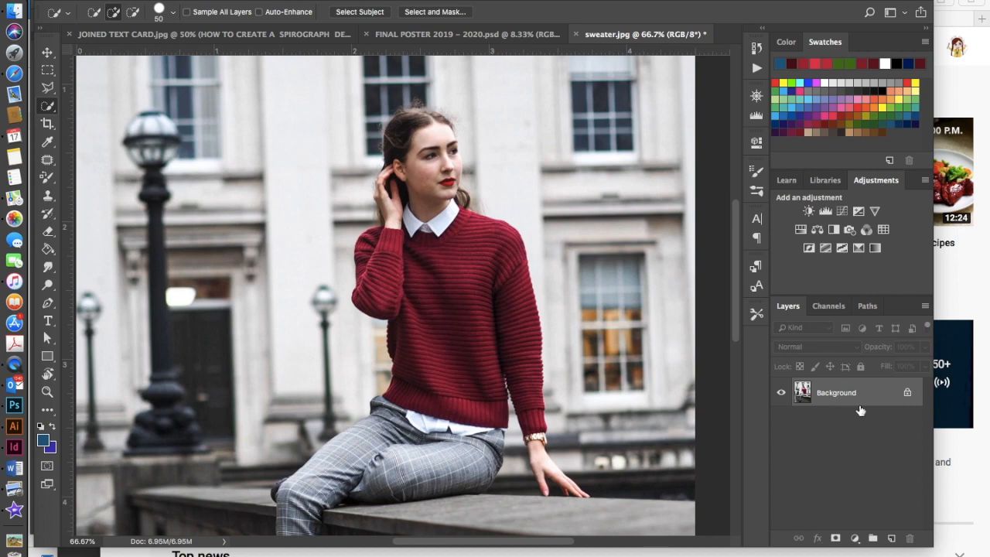
Step: Duplicate the Background layer
key(ctrl+j)
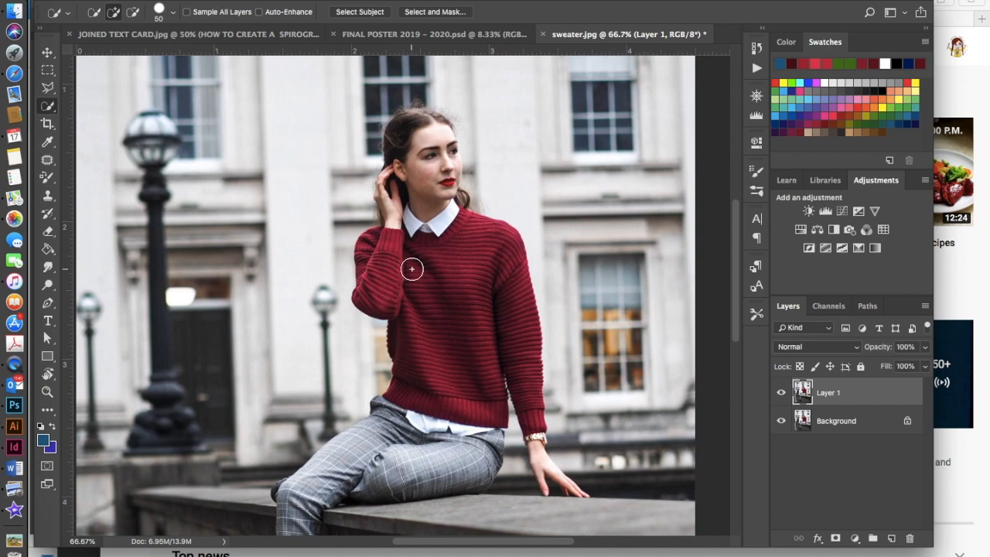
Step: Apply Replace Color to the duplicated layer, sampling the sweater's red and setting the hue to +78
click(186, 1)
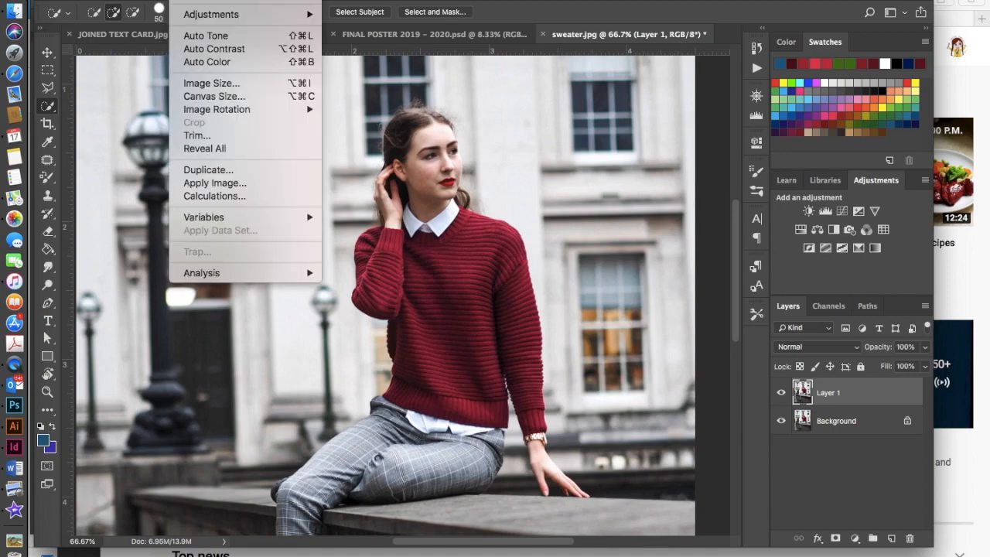
mouse_move(207, 16)
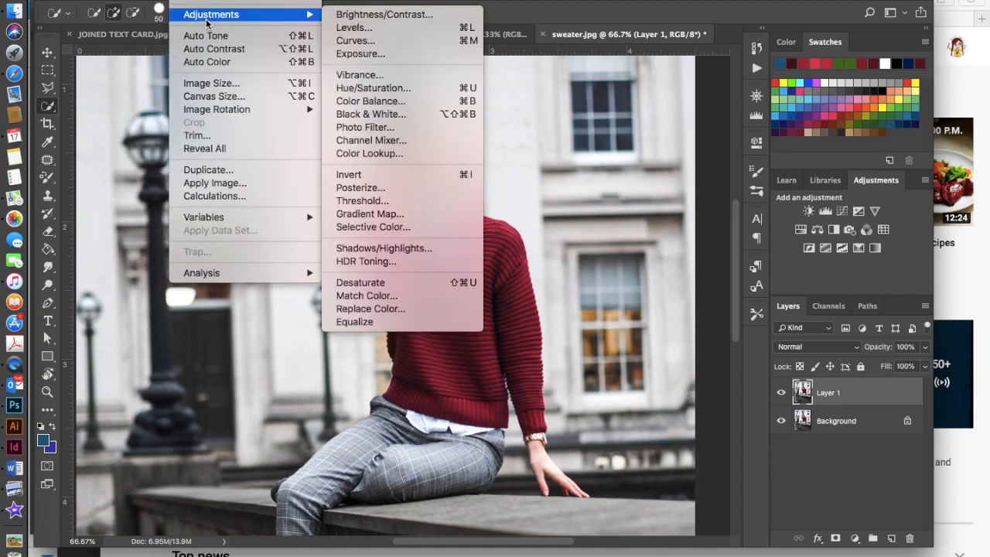
click(412, 309)
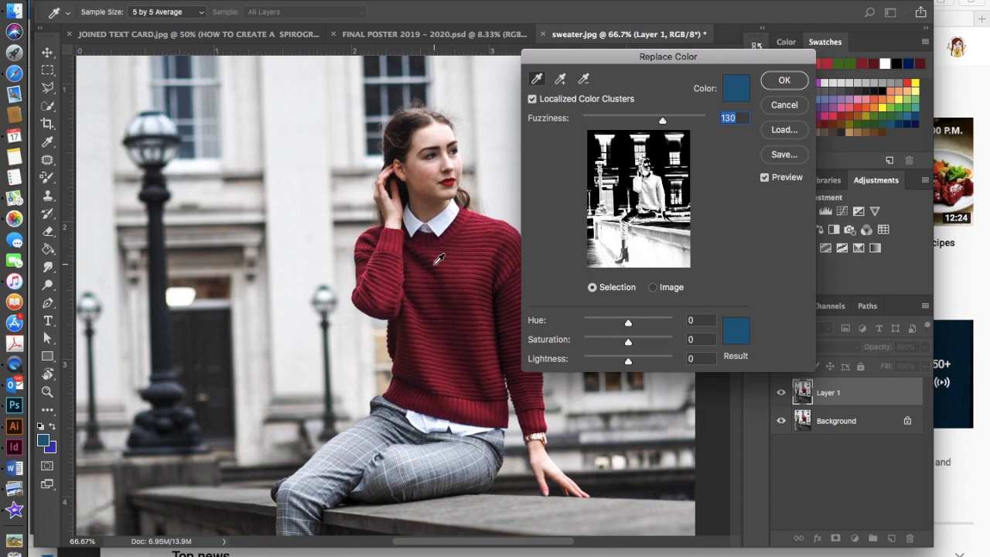
click(384, 260)
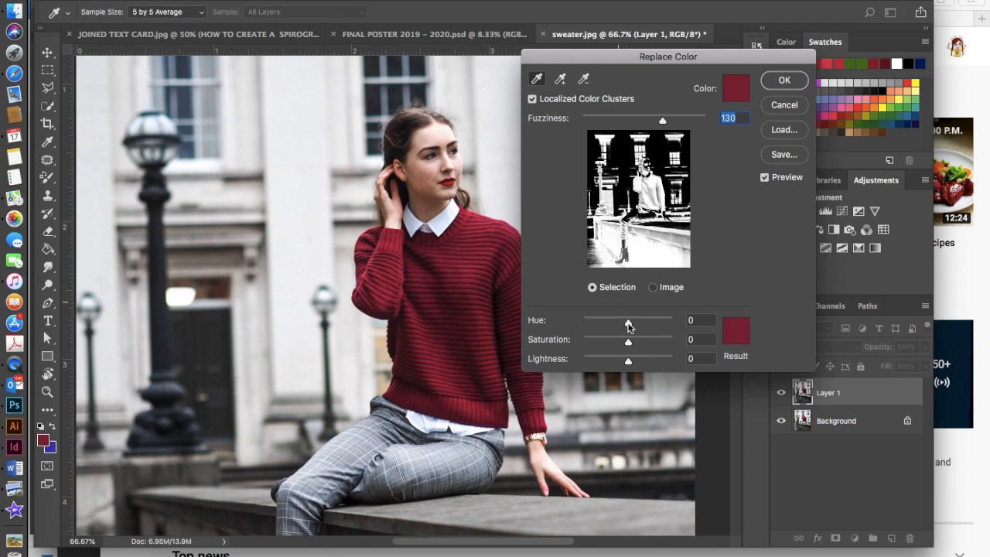
drag(628, 326, 648, 325)
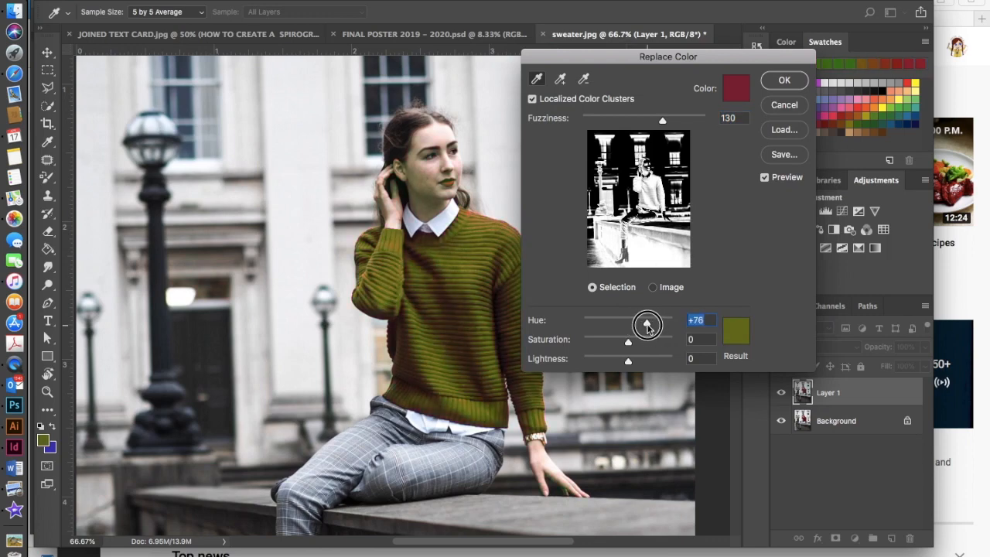
drag(648, 326, 648, 325)
Step: Reduce the Replace Color fuzziness to 38 and add more of the sweater's red shades to the sampled colours
drag(663, 124, 625, 126)
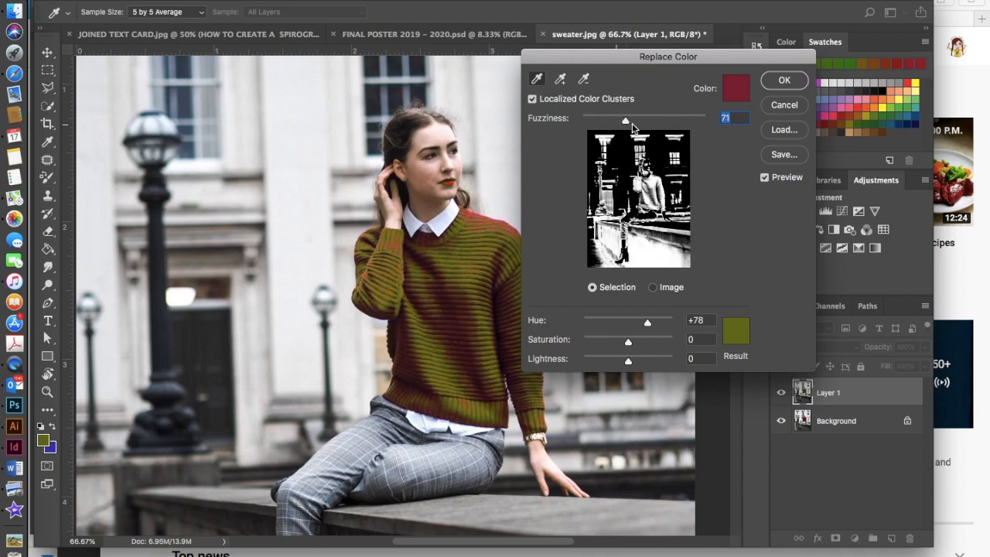
drag(626, 124, 605, 121)
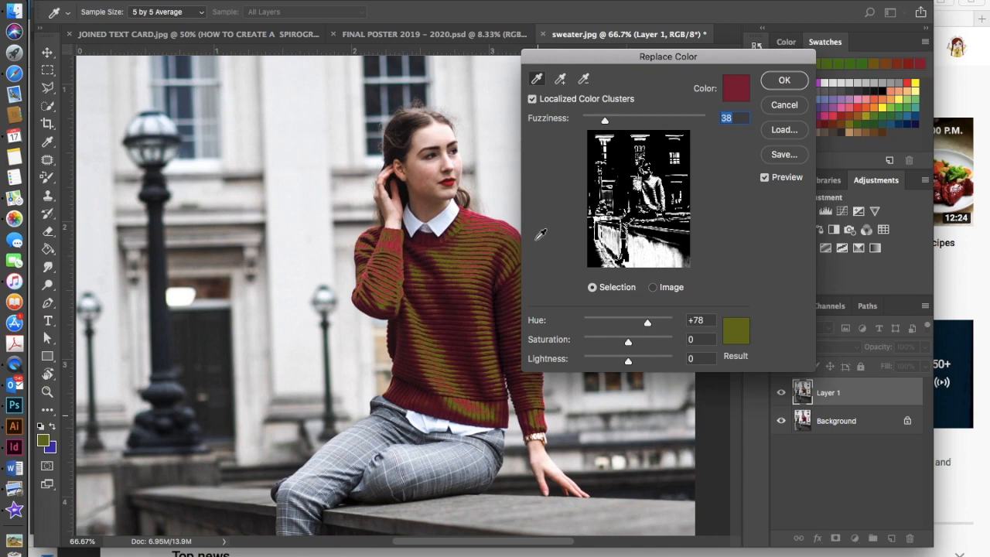
click(561, 80)
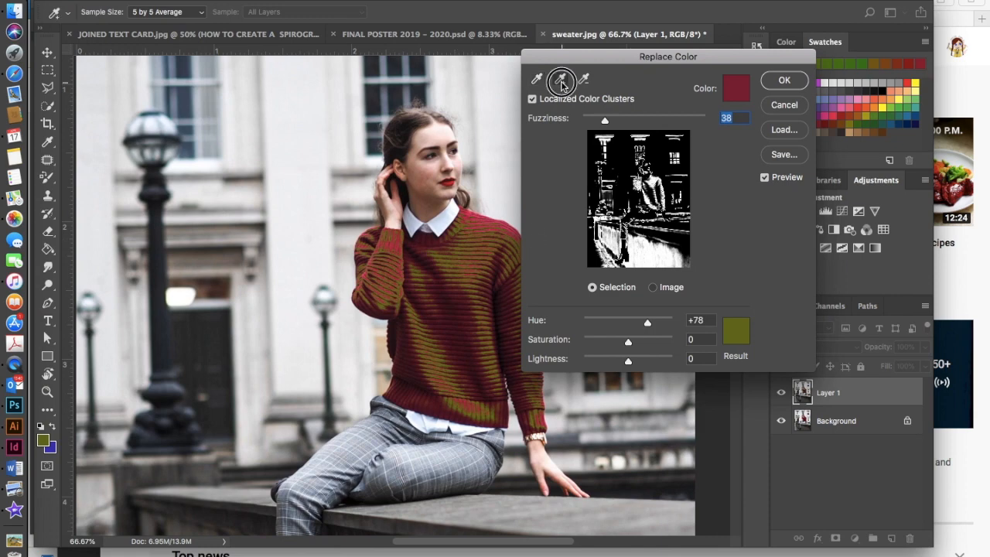
click(478, 220)
click(469, 214)
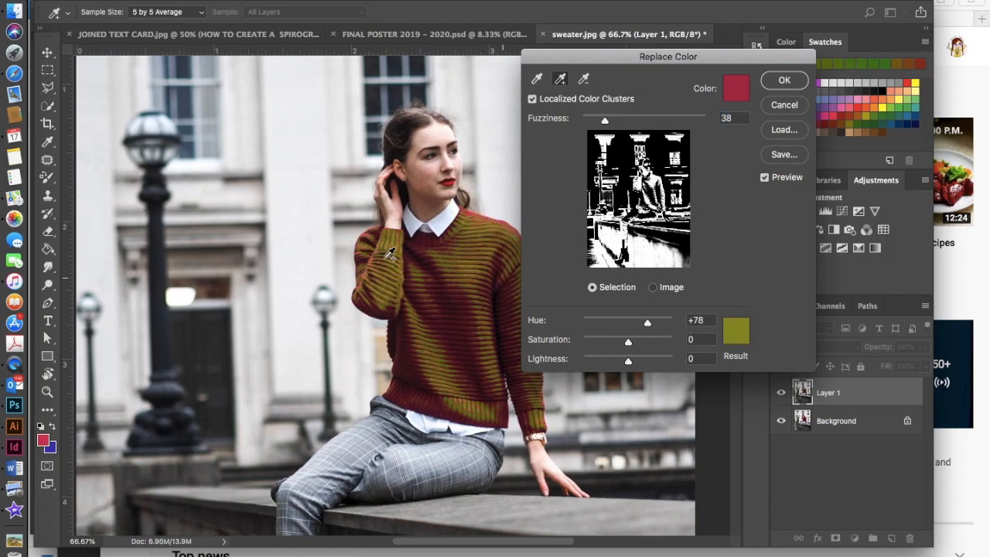
click(462, 355)
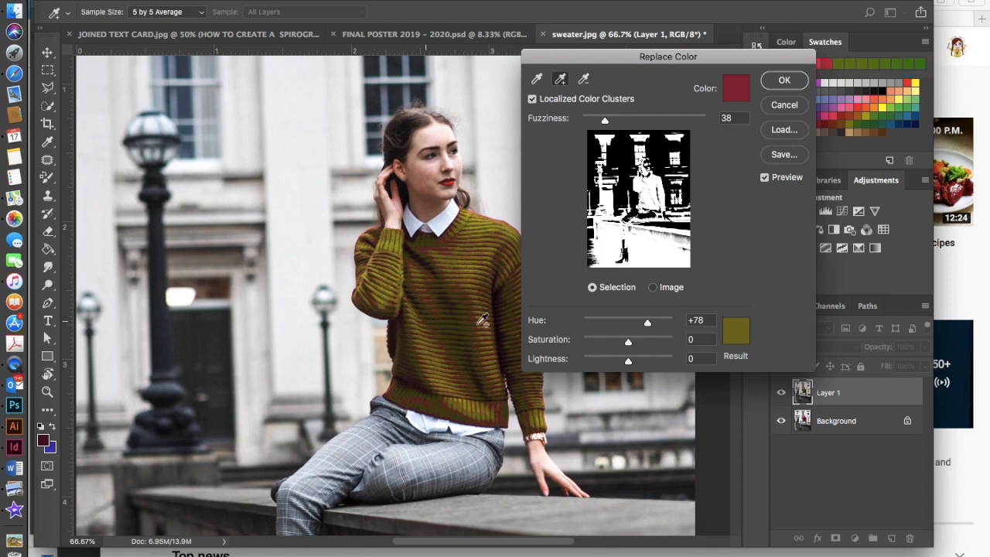
Step: Try a saturation of +27 and a lightness of -42 on the replaced colour, and cancel Replace Color
scroll(478, 313, right, 5)
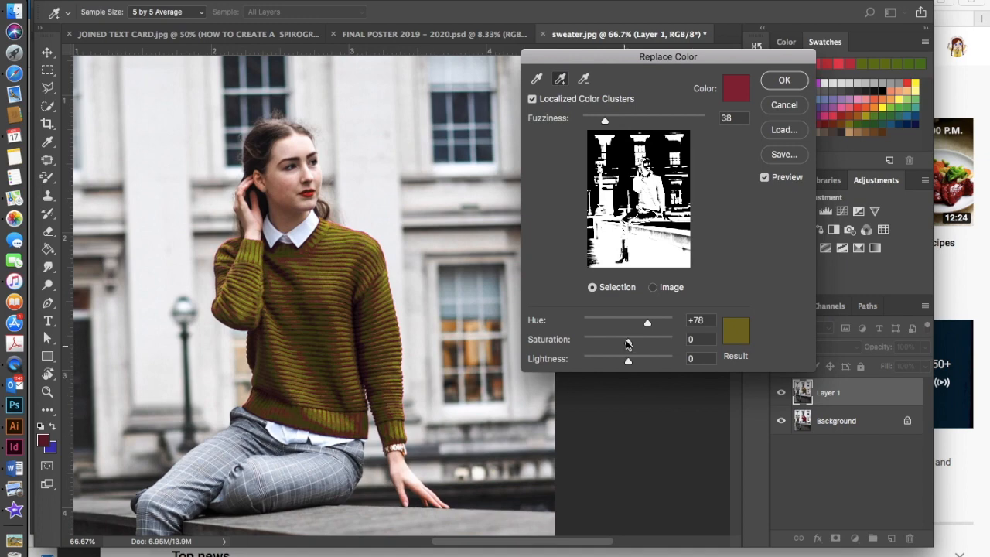
drag(626, 343, 611, 373)
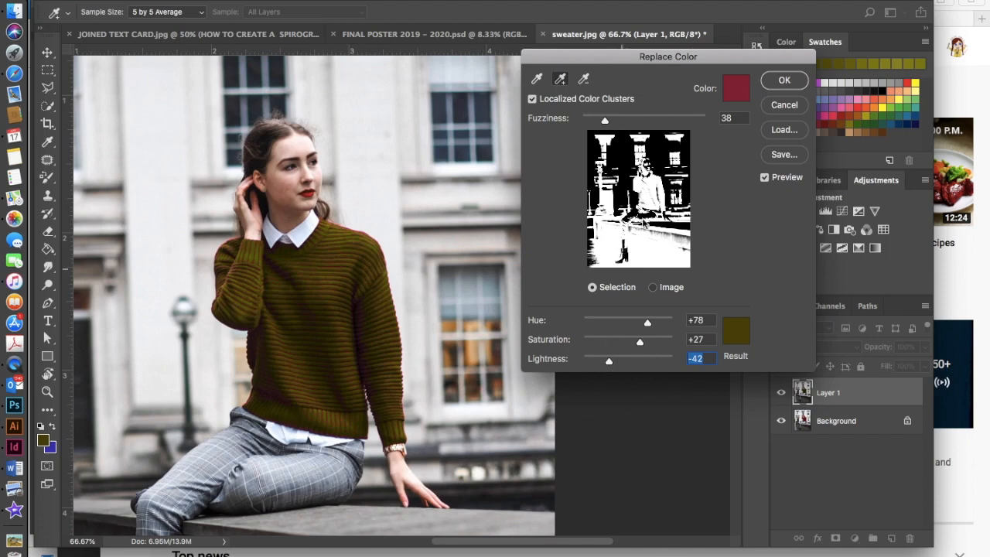
click(779, 108)
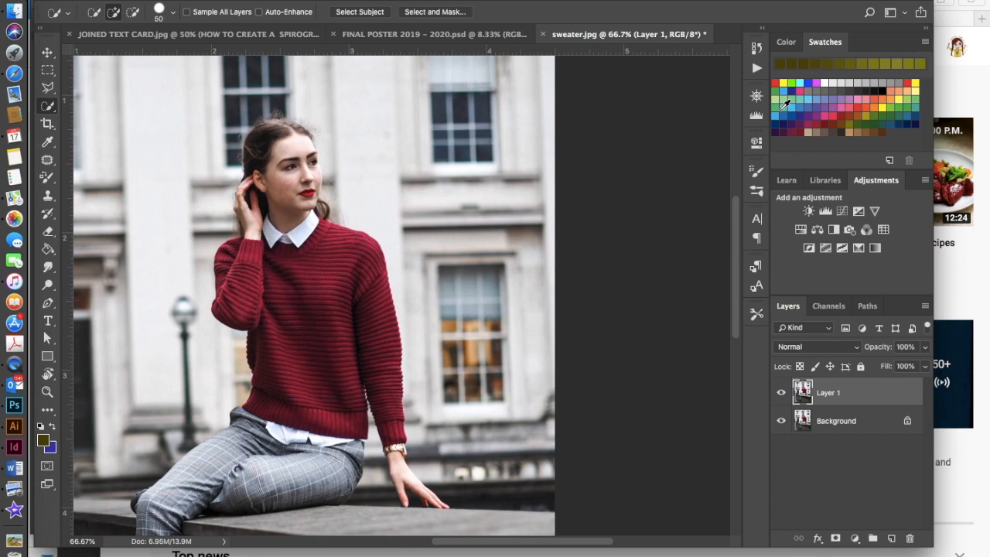
Step: Activate the Color Replacement Tool and swap the colours so that purple-blue is the foreground
click(48, 178)
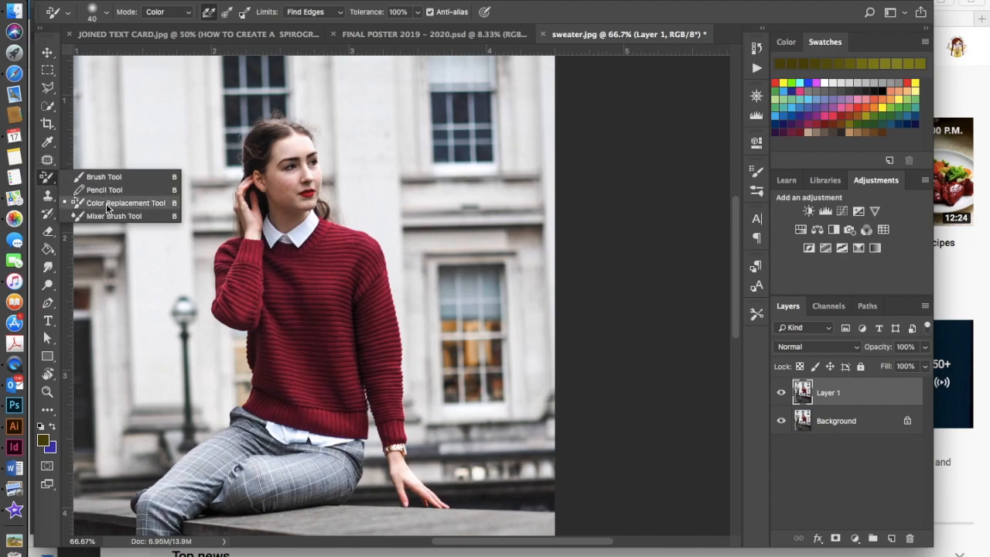
click(106, 204)
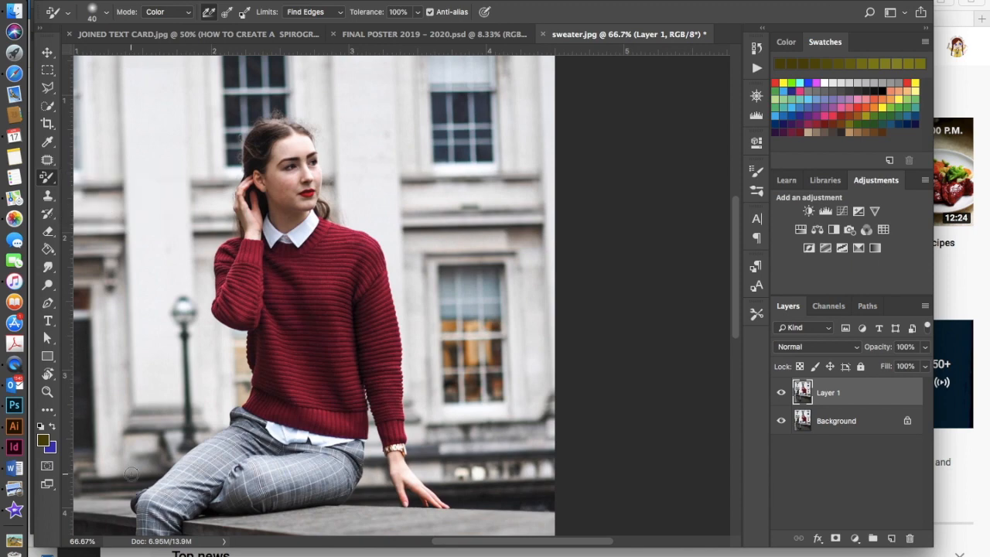
click(51, 430)
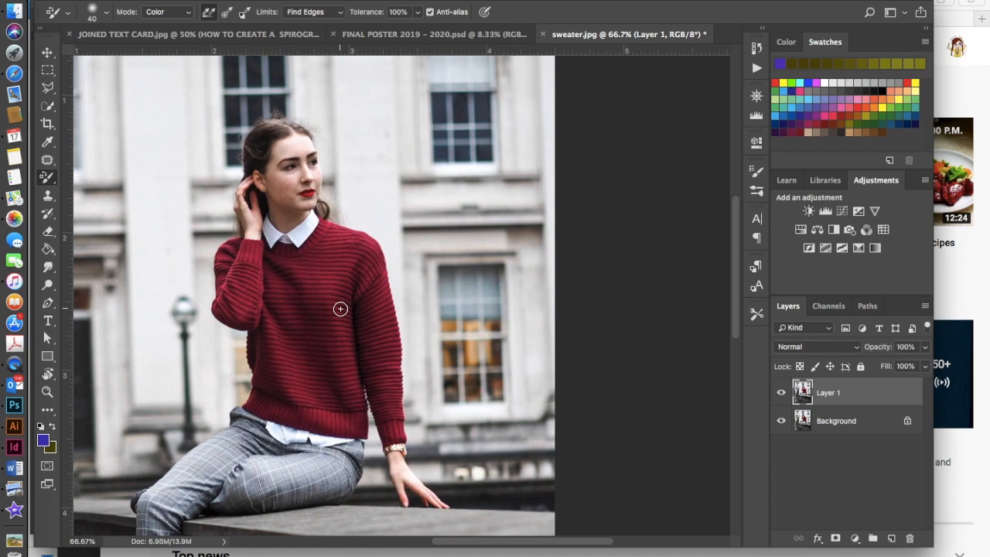
Step: Review the Color Replacement Tool's Mode and Limits options, keeping Color and Find Edges
click(181, 13)
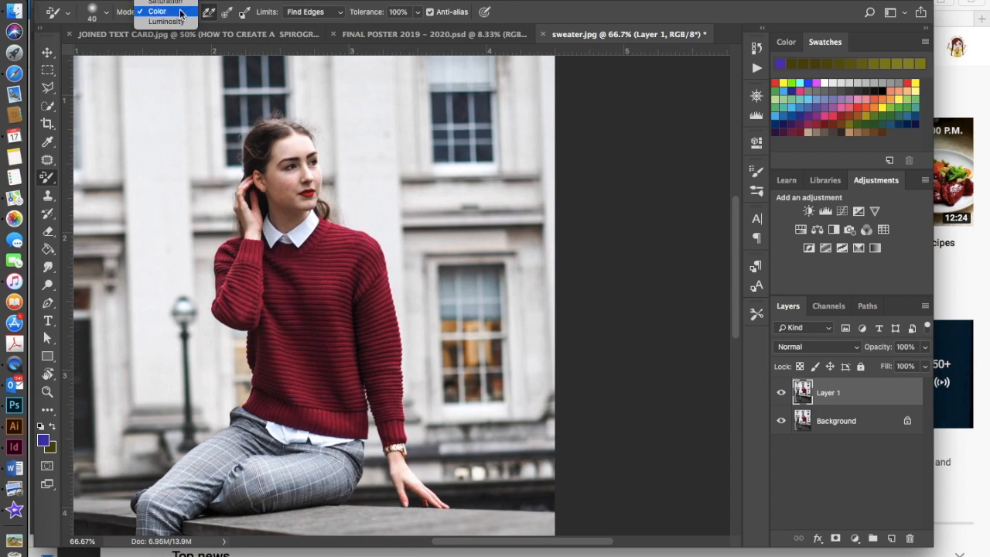
click(180, 12)
click(155, 12)
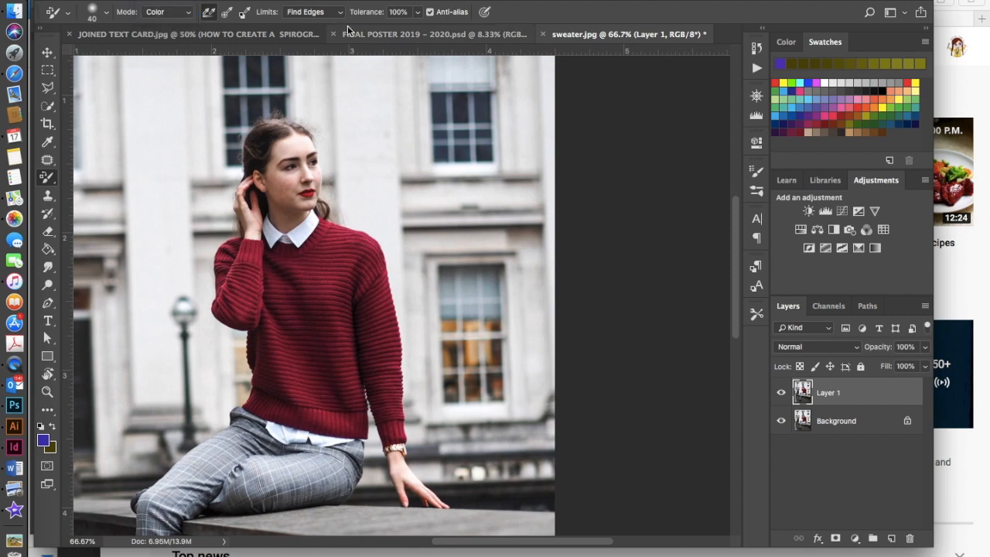
click(328, 14)
click(328, 14)
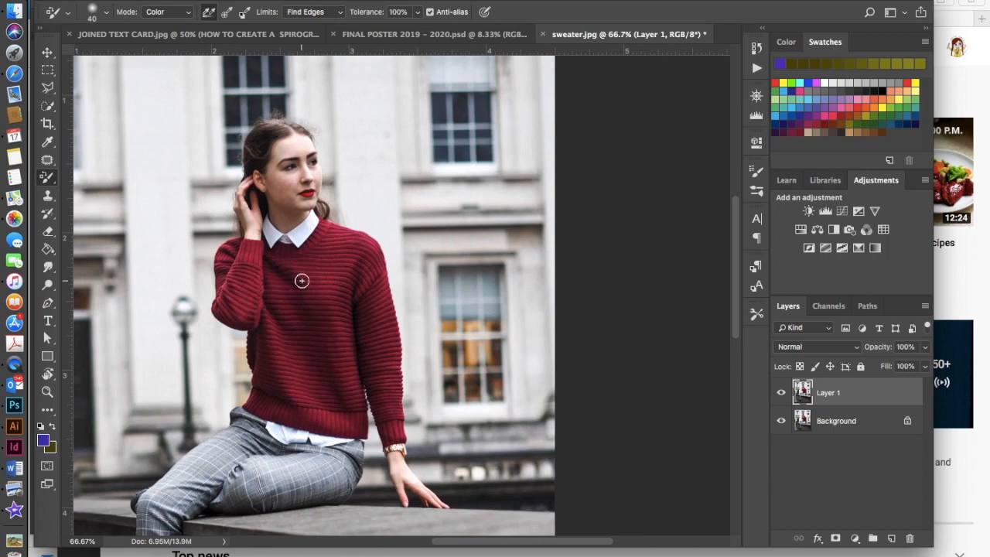
click(341, 14)
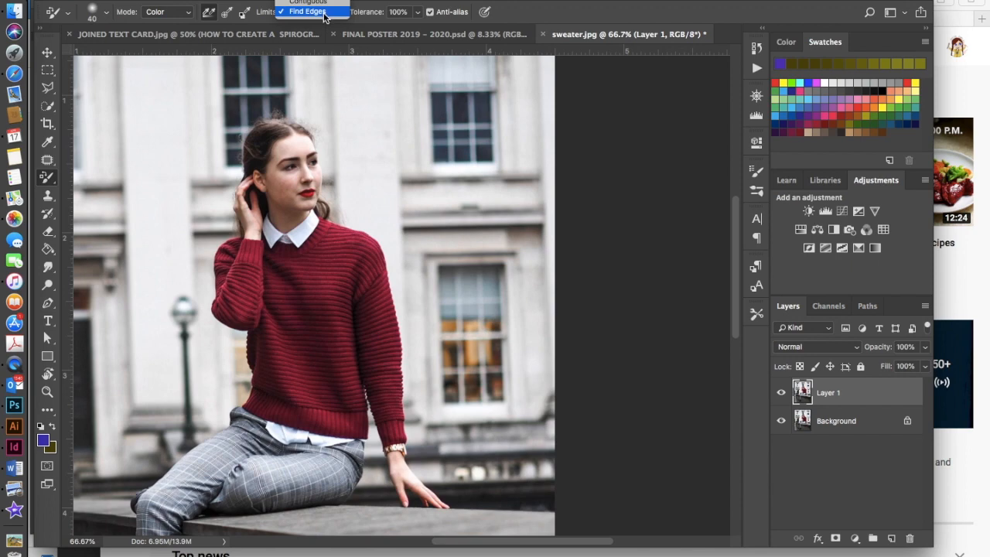
click(323, 13)
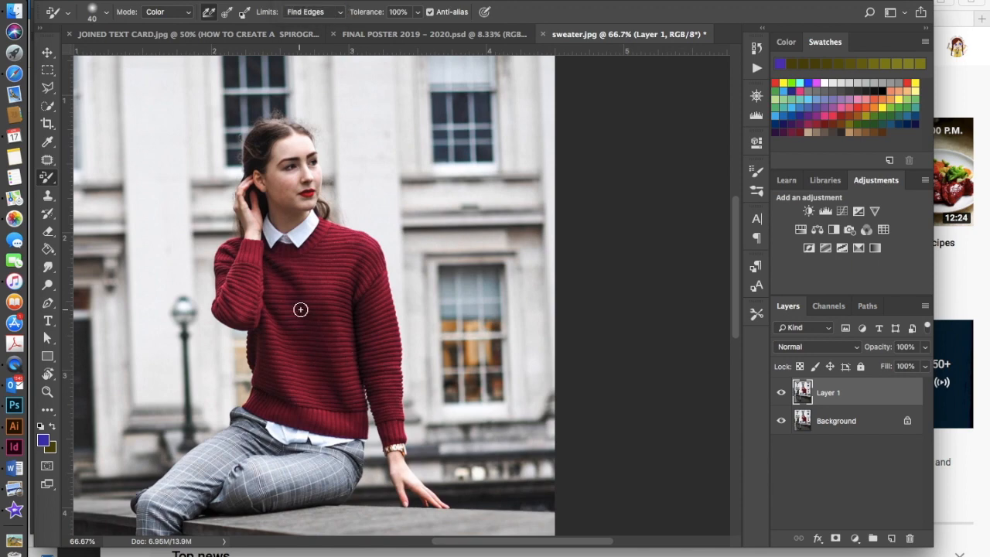
Step: Paint the sweater's raised sleeve and upper chest purple-blue, and paint an olive swatch over part of that area
mouse_move(281, 263)
mouse_down()
mouse_move(256, 268)
mouse_move(243, 245)
mouse_up()
mouse_move(248, 246)
mouse_down()
mouse_move(258, 250)
mouse_move(240, 247)
mouse_move(232, 228)
mouse_move(218, 256)
mouse_move(214, 309)
mouse_move(248, 325)
mouse_move(221, 294)
mouse_move(223, 304)
mouse_move(219, 273)
mouse_move(234, 300)
mouse_move(227, 248)
mouse_move(225, 305)
mouse_move(240, 267)
mouse_move(255, 325)
mouse_move(263, 280)
mouse_move(247, 315)
mouse_move(237, 299)
mouse_move(250, 268)
mouse_move(242, 259)
mouse_move(237, 273)
mouse_move(274, 270)
mouse_move(243, 254)
mouse_move(273, 295)
mouse_move(254, 314)
mouse_move(239, 314)
mouse_move(230, 278)
mouse_move(287, 252)
mouse_move(295, 256)
mouse_move(267, 302)
mouse_move(273, 328)
mouse_move(291, 231)
mouse_move(287, 317)
mouse_move(301, 256)
mouse_move(318, 248)
mouse_up()
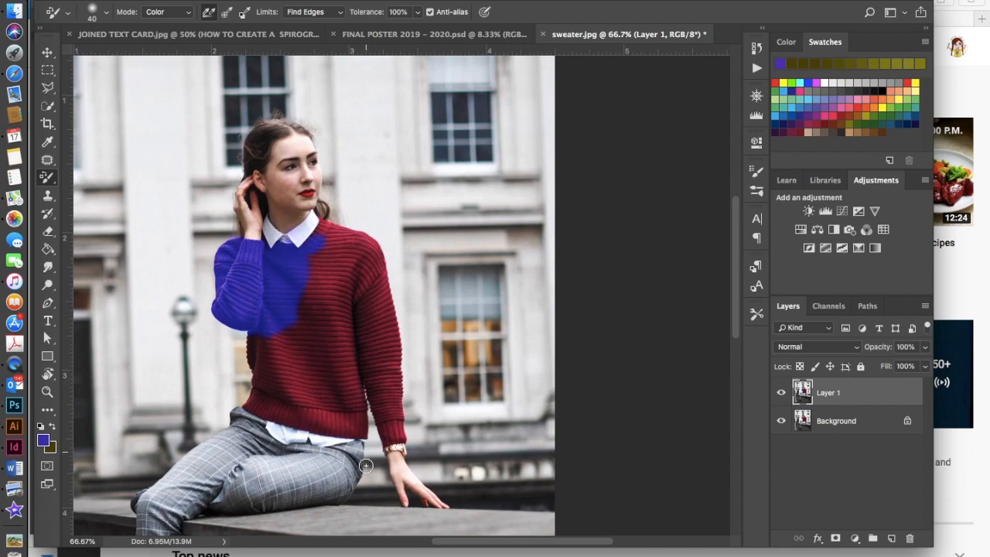
click(860, 121)
mouse_move(260, 283)
mouse_down()
mouse_move(231, 260)
mouse_move(272, 269)
mouse_move(248, 257)
mouse_move(260, 247)
mouse_move(270, 271)
mouse_move(267, 255)
mouse_move(273, 263)
mouse_move(285, 246)
mouse_move(290, 279)
mouse_move(275, 275)
mouse_move(299, 268)
mouse_move(324, 232)
mouse_move(317, 238)
mouse_move(320, 218)
mouse_move(304, 277)
mouse_move(282, 295)
mouse_move(274, 285)
mouse_move(263, 290)
mouse_move(277, 292)
mouse_move(263, 300)
mouse_move(252, 267)
mouse_move(242, 276)
mouse_move(253, 298)
mouse_move(234, 296)
mouse_move(226, 268)
mouse_move(240, 289)
mouse_move(225, 270)
mouse_move(241, 243)
mouse_move(261, 297)
mouse_up()
Step: Set the tool's mode to Hue and paint olive, purple-blue and dark blue patches on the sweater's front
click(167, 12)
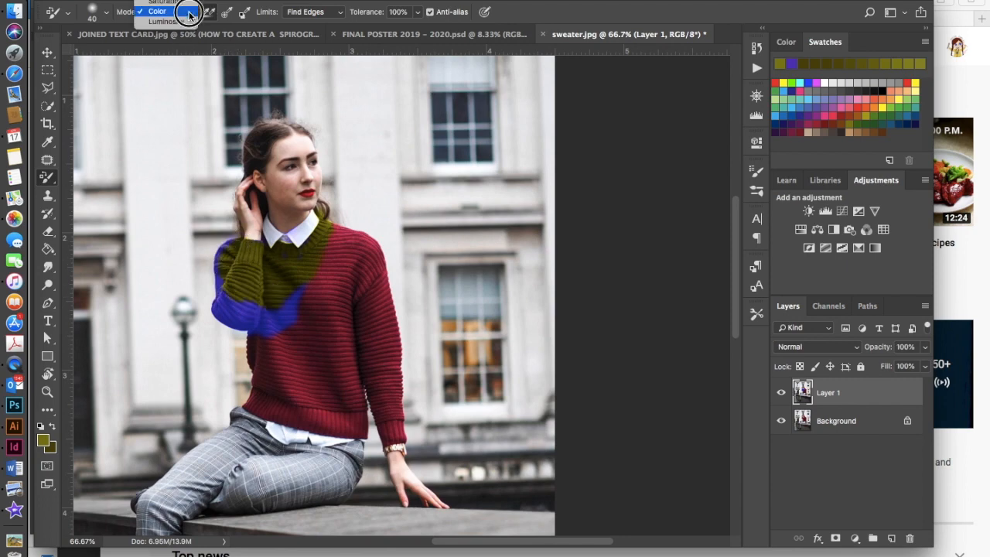
click(160, 1)
mouse_move(310, 331)
mouse_down()
mouse_move(320, 303)
mouse_move(323, 320)
mouse_move(325, 294)
mouse_move(333, 310)
mouse_move(336, 286)
mouse_move(307, 304)
mouse_move(352, 245)
mouse_move(335, 289)
mouse_move(327, 267)
mouse_move(325, 288)
mouse_up()
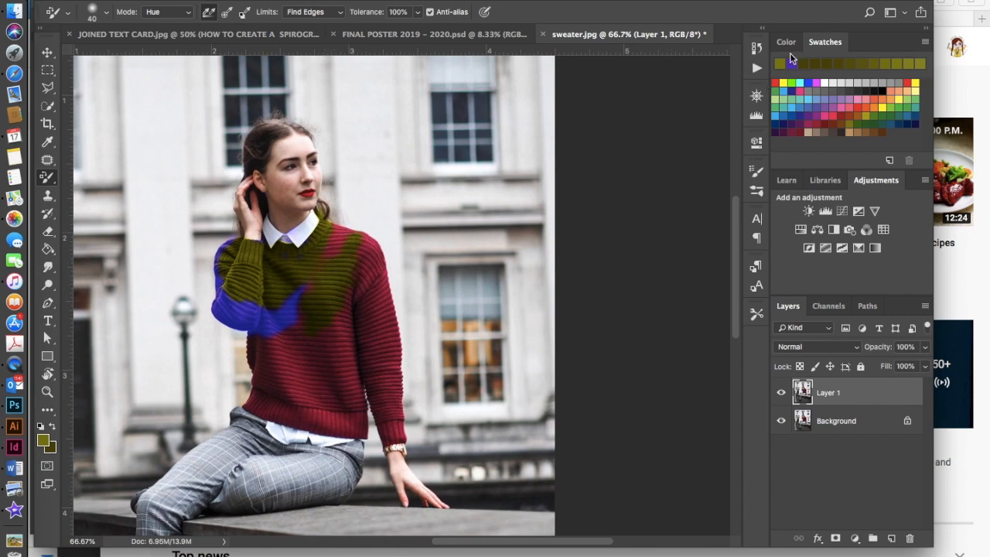
click(791, 62)
mouse_move(284, 341)
mouse_down()
mouse_move(304, 356)
mouse_move(290, 333)
mouse_move(294, 307)
mouse_move(290, 347)
mouse_move(303, 332)
mouse_move(308, 370)
mouse_move(279, 343)
mouse_move(298, 378)
mouse_move(276, 330)
mouse_move(303, 377)
mouse_move(285, 373)
mouse_move(284, 336)
mouse_move(290, 386)
mouse_move(305, 393)
mouse_move(306, 345)
mouse_move(302, 397)
mouse_move(265, 340)
mouse_move(282, 331)
mouse_move(299, 343)
mouse_move(298, 293)
mouse_move(290, 298)
mouse_move(298, 347)
mouse_move(288, 351)
mouse_move(318, 273)
mouse_move(302, 306)
mouse_move(314, 368)
mouse_move(305, 396)
mouse_move(316, 402)
mouse_move(303, 343)
mouse_move(286, 343)
mouse_move(316, 398)
mouse_move(312, 360)
mouse_move(314, 398)
mouse_up()
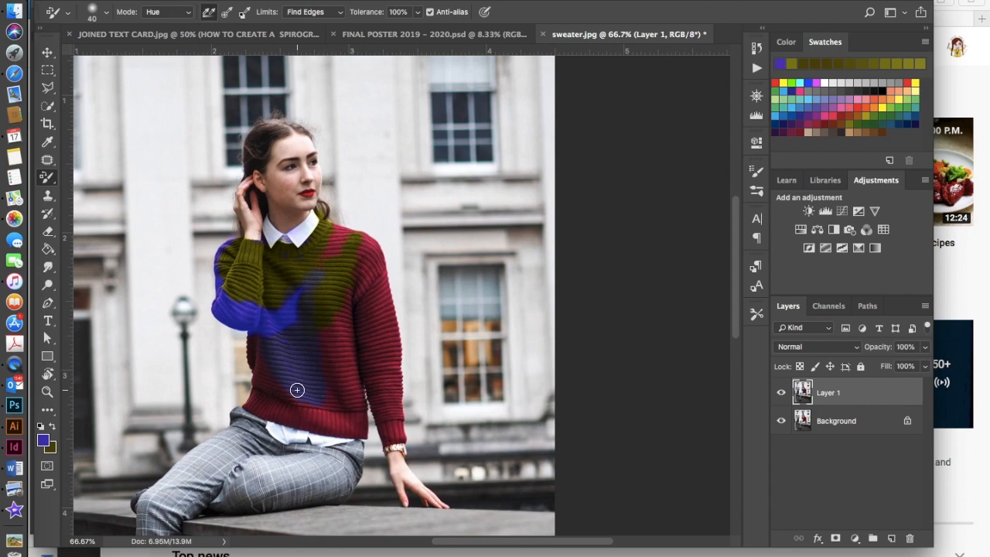
click(776, 124)
mouse_move(323, 345)
mouse_down()
mouse_move(331, 380)
mouse_move(323, 345)
mouse_move(337, 376)
mouse_move(332, 321)
mouse_move(345, 361)
mouse_move(338, 378)
mouse_move(338, 337)
mouse_move(326, 325)
mouse_move(343, 366)
mouse_move(326, 353)
mouse_move(324, 391)
mouse_up()
Step: Set the tool's mode back to Color and paint dark blue over the sweater's front and raised sleeve
click(186, 9)
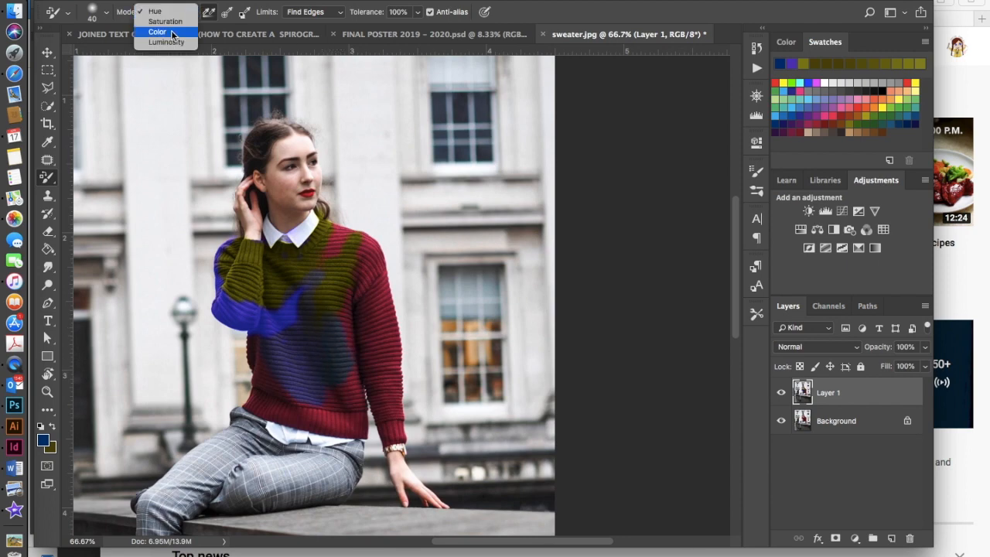
click(158, 31)
mouse_move(326, 304)
mouse_down()
mouse_move(310, 394)
mouse_move(314, 355)
mouse_move(299, 347)
mouse_move(323, 396)
mouse_move(301, 386)
mouse_move(298, 348)
mouse_move(304, 334)
mouse_move(318, 399)
mouse_move(290, 372)
mouse_move(297, 318)
mouse_move(286, 352)
mouse_move(294, 385)
mouse_move(270, 345)
mouse_move(305, 393)
mouse_move(285, 319)
mouse_move(295, 279)
mouse_move(269, 333)
mouse_move(255, 309)
mouse_move(238, 317)
mouse_move(242, 303)
mouse_move(253, 332)
mouse_move(223, 315)
mouse_move(239, 261)
mouse_up()
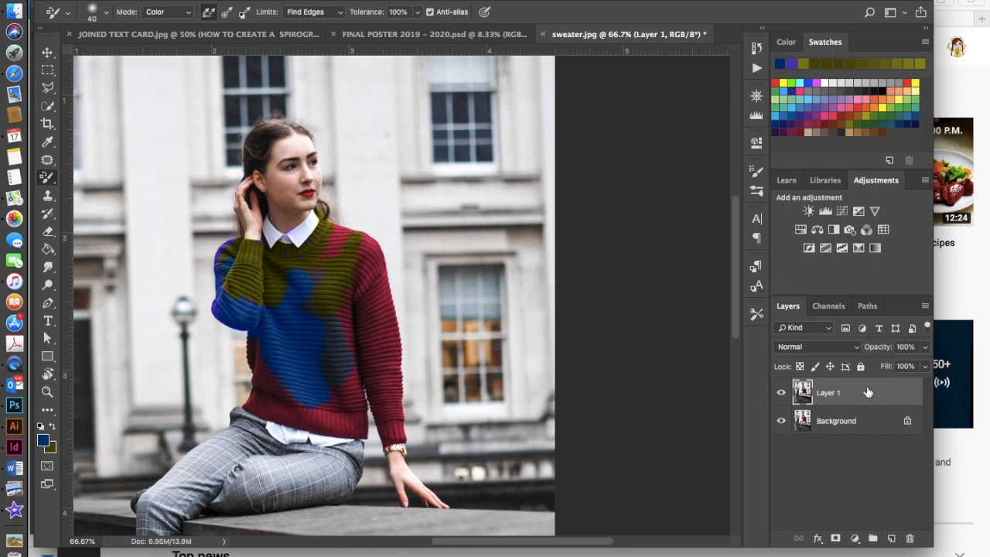
Step: Delete the painted Layer 1 and restore a clean, unpainted copy of the Background layer
click(910, 541)
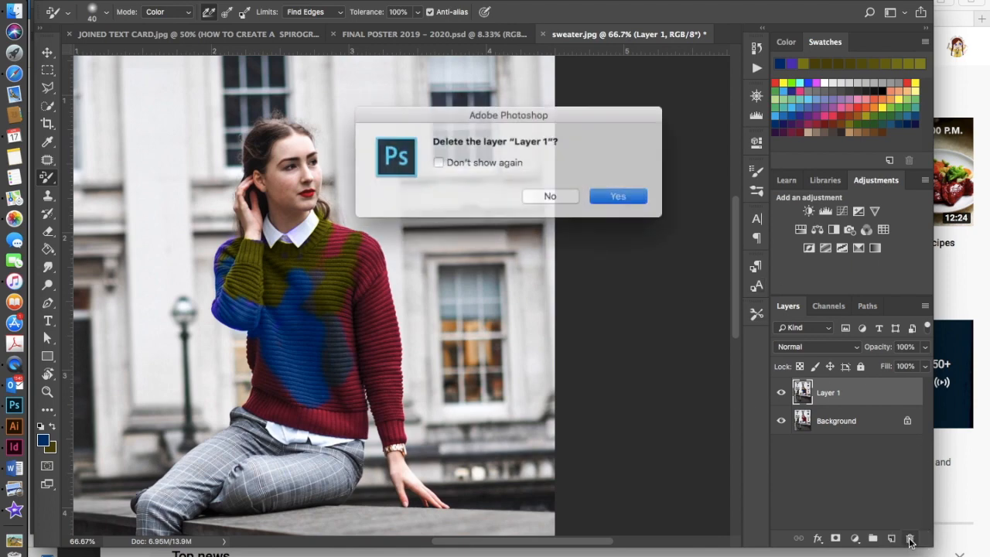
key(Return)
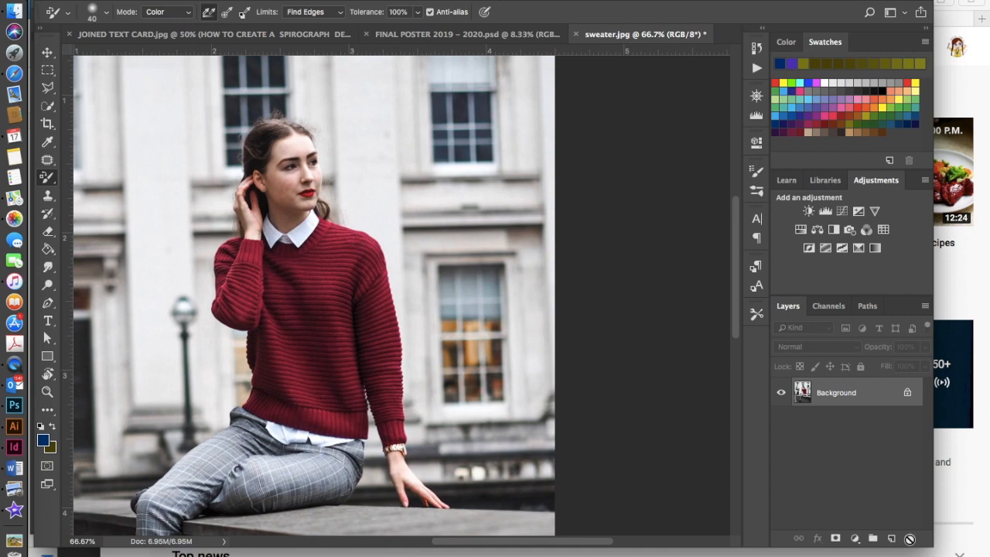
key(super+z)
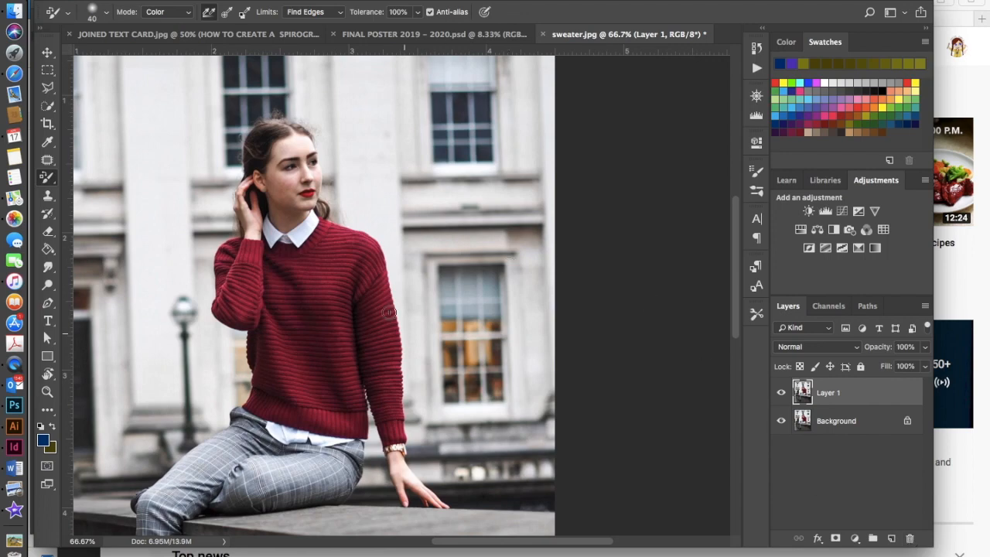
Step: Select the whole sweater with the Quick Selection Tool and shift the selection edge slightly outward in Select and Mask
click(47, 107)
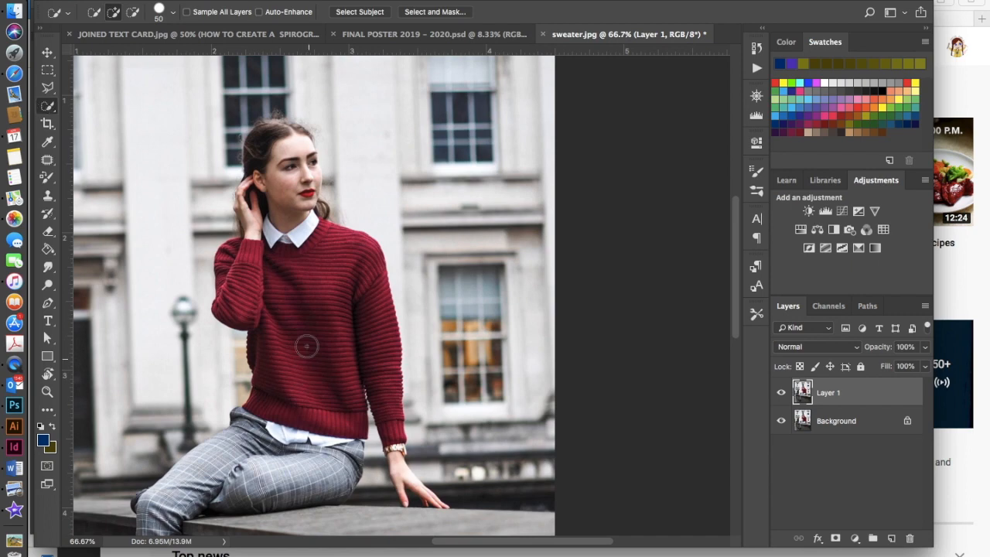
drag(313, 315, 325, 270)
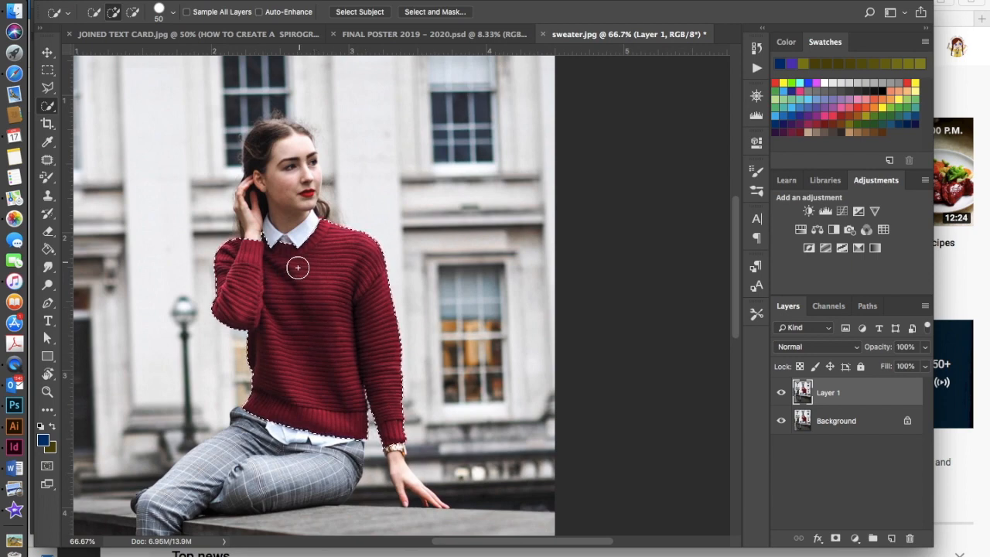
click(423, 12)
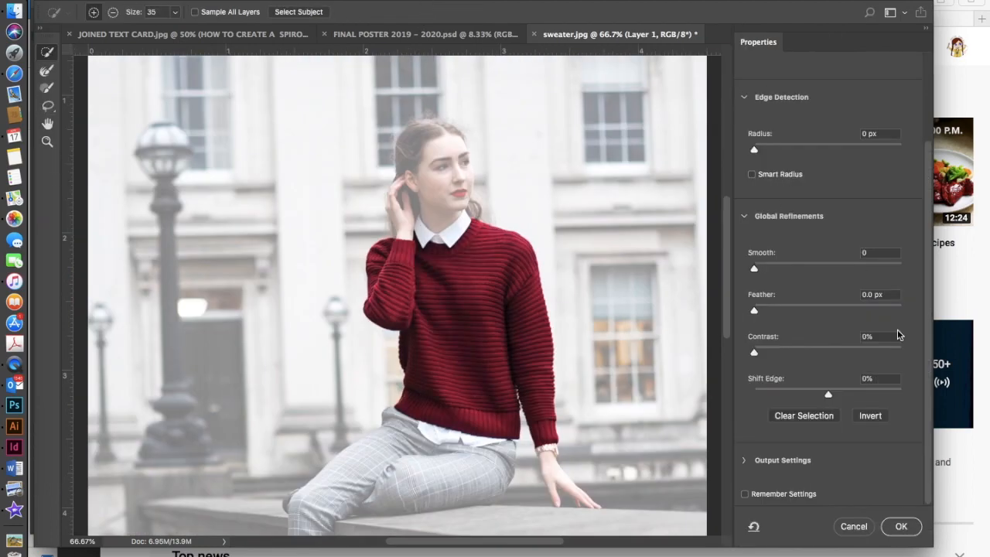
drag(829, 396, 833, 398)
click(900, 527)
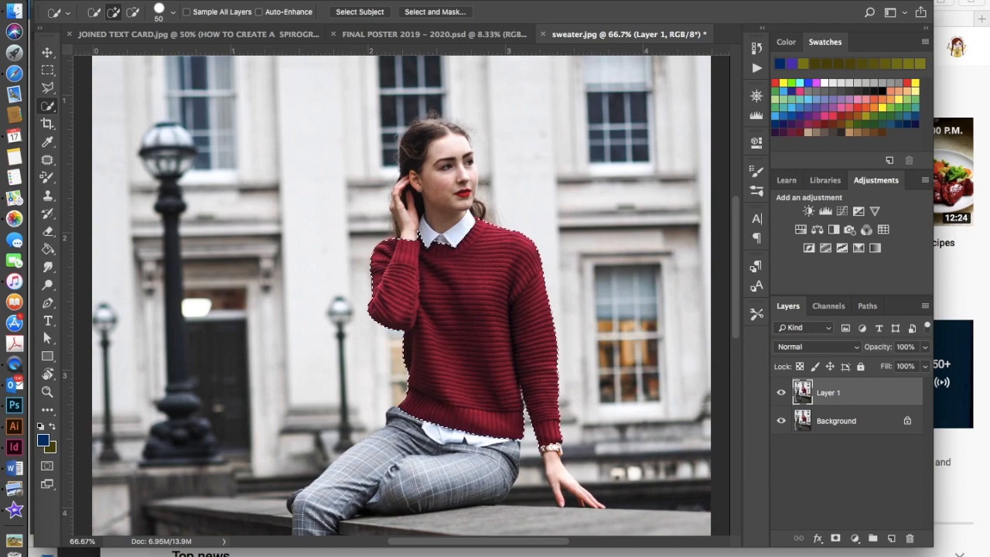
Step: Add a Hue/Saturation adjustment layer limited to the sweater selection and turn on Colorize, tinting it dark blue at hue 220 and saturation 25
click(438, 1)
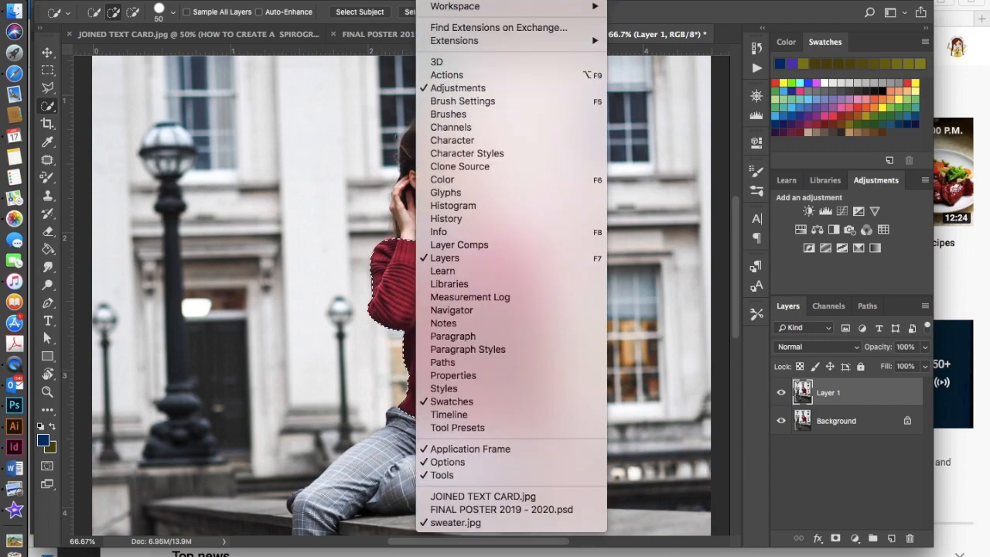
click(893, 181)
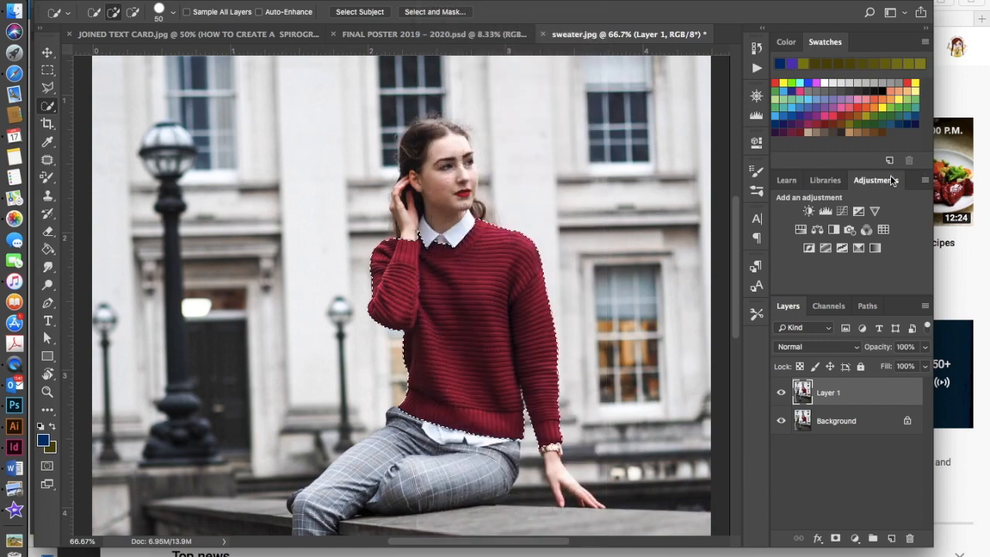
click(801, 230)
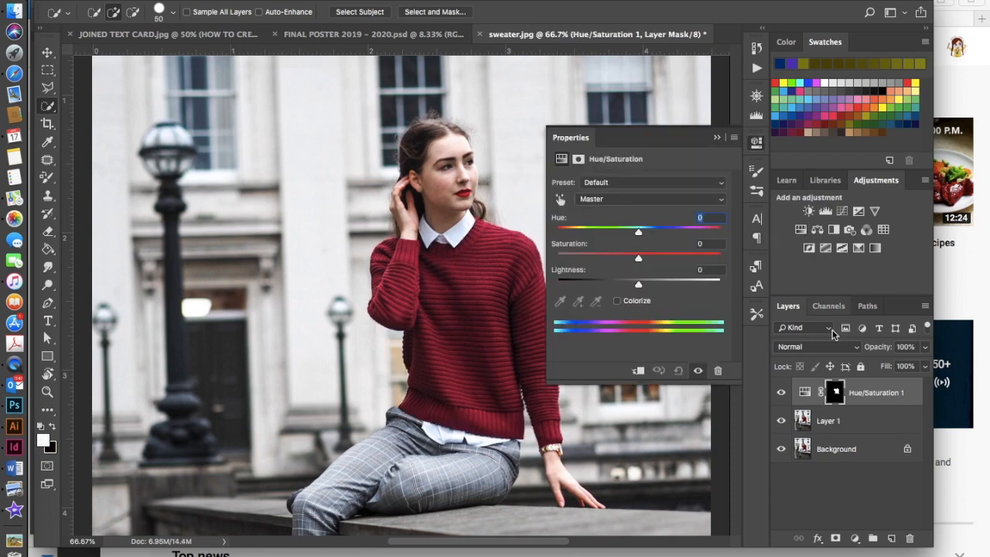
click(616, 302)
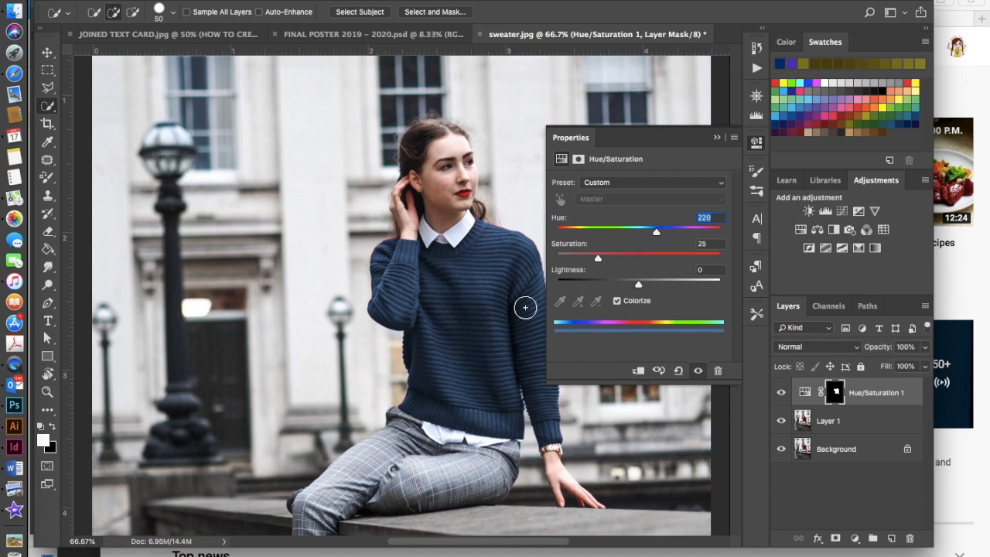
click(716, 138)
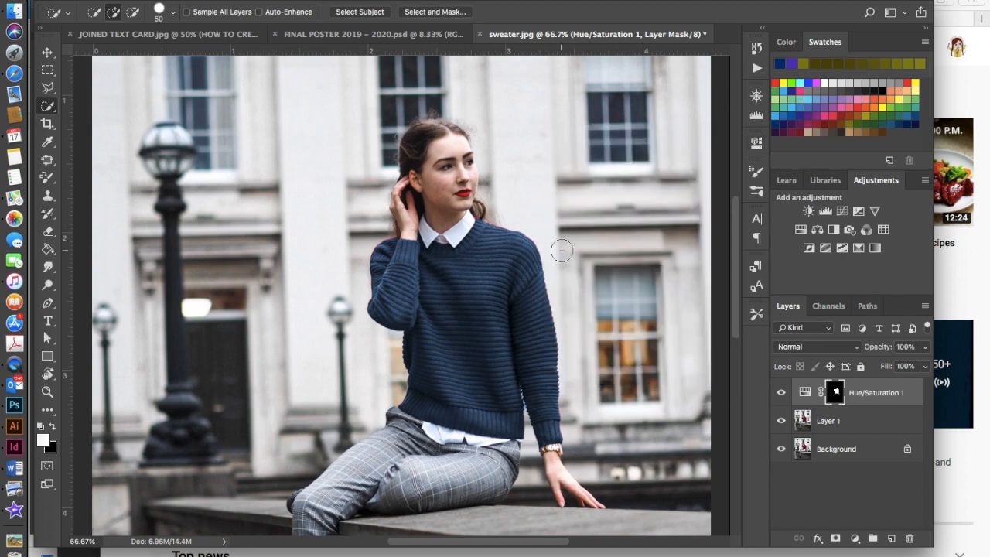
Step: With a 7 px Soft Round brush, paint white on the adjustment layer's mask over the red fringe from the collar along the shoulder
key(super+equal)
key(super+equal)
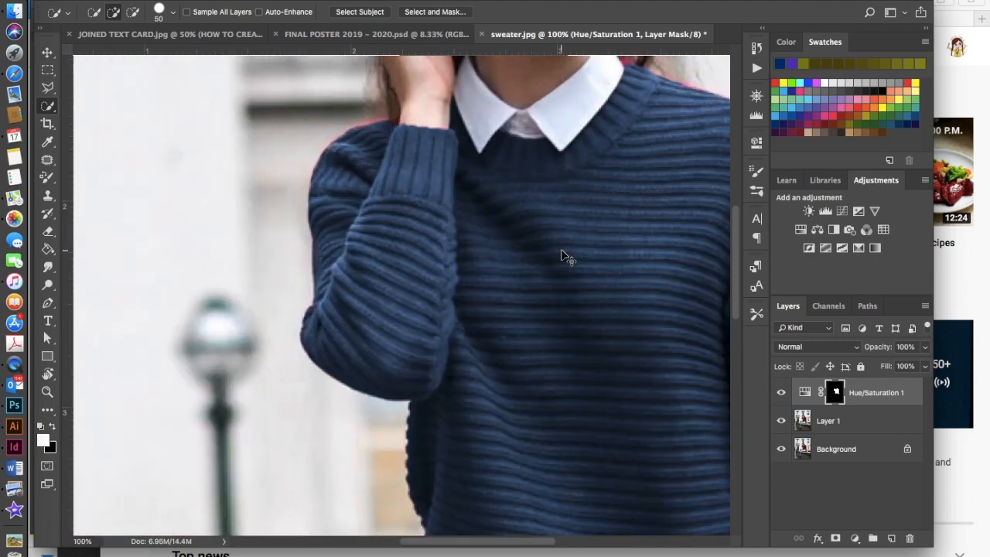
scroll(562, 250, right, 6)
scroll(561, 249, up, 2)
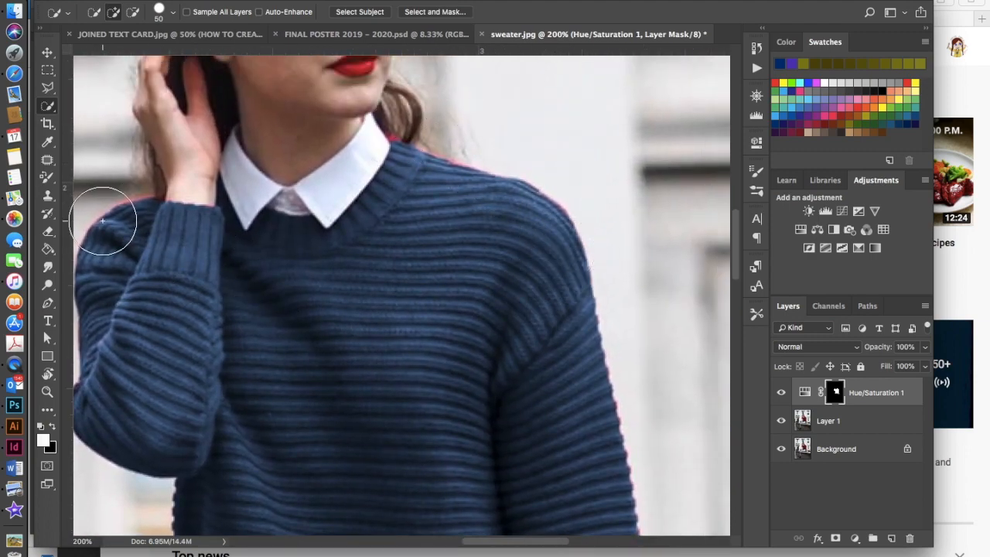
scroll(536, 305, down, 8)
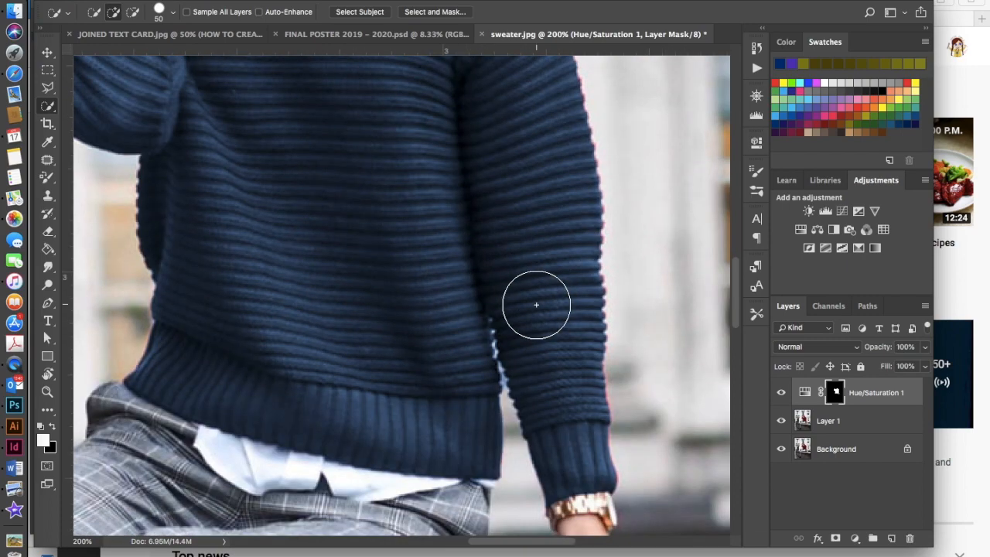
scroll(536, 305, up, 8)
scroll(536, 305, left, 2)
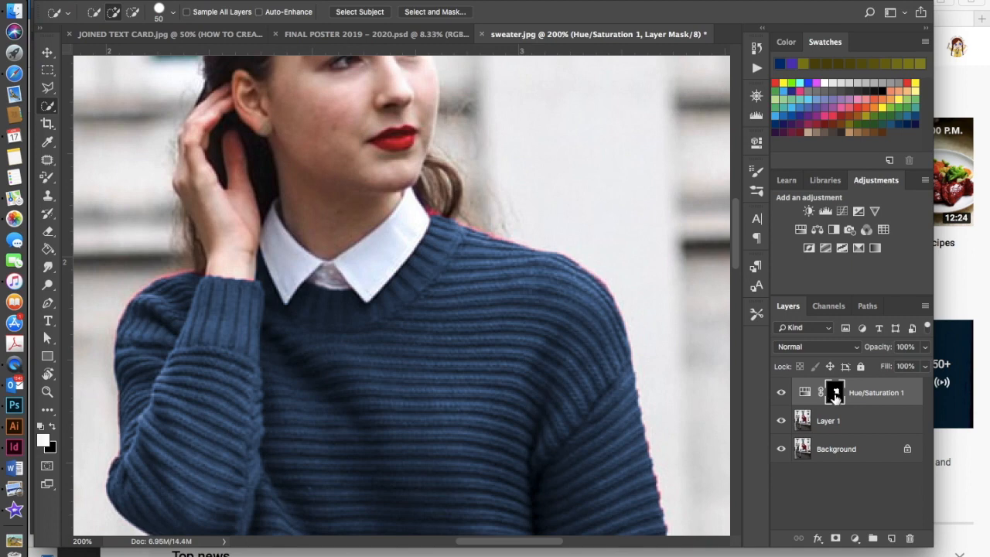
click(49, 178)
click(92, 178)
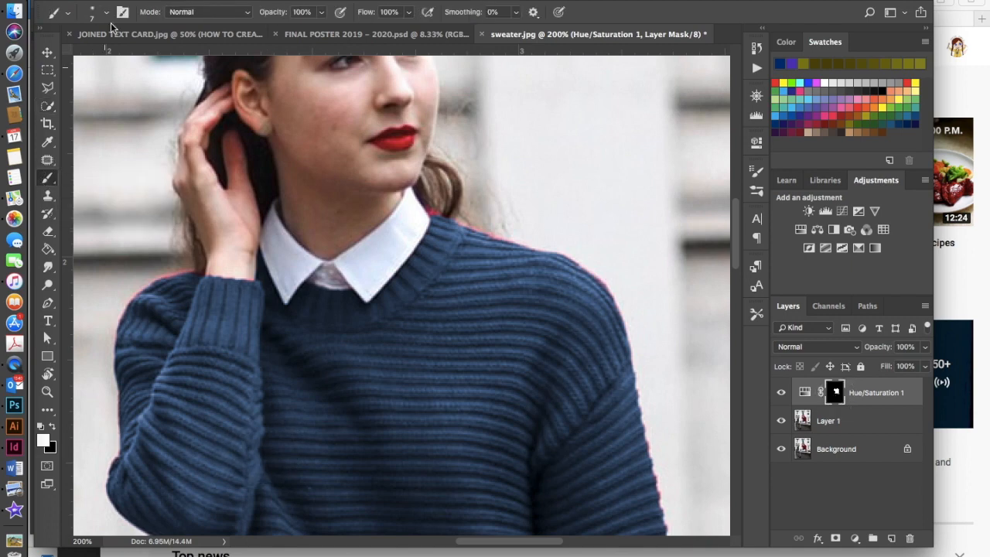
click(107, 12)
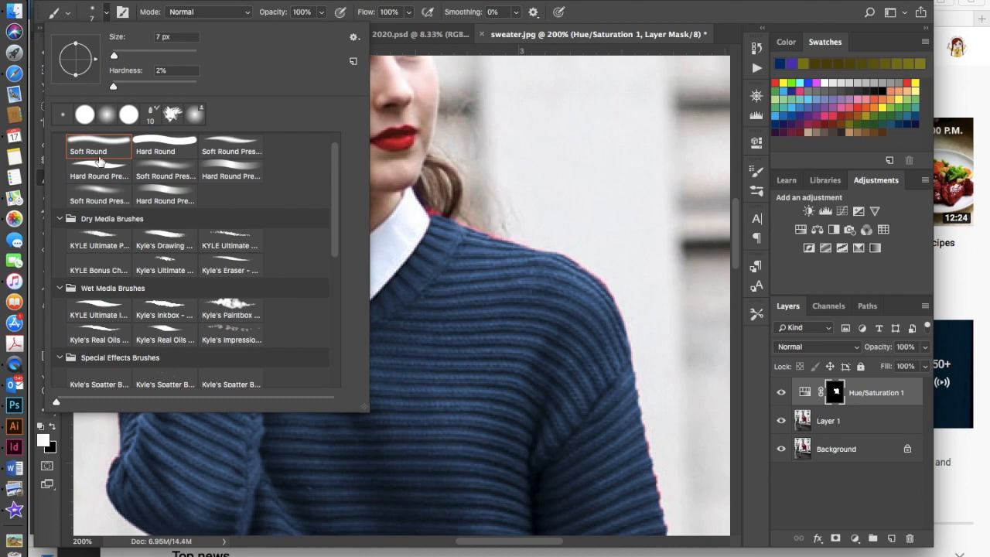
click(142, 1)
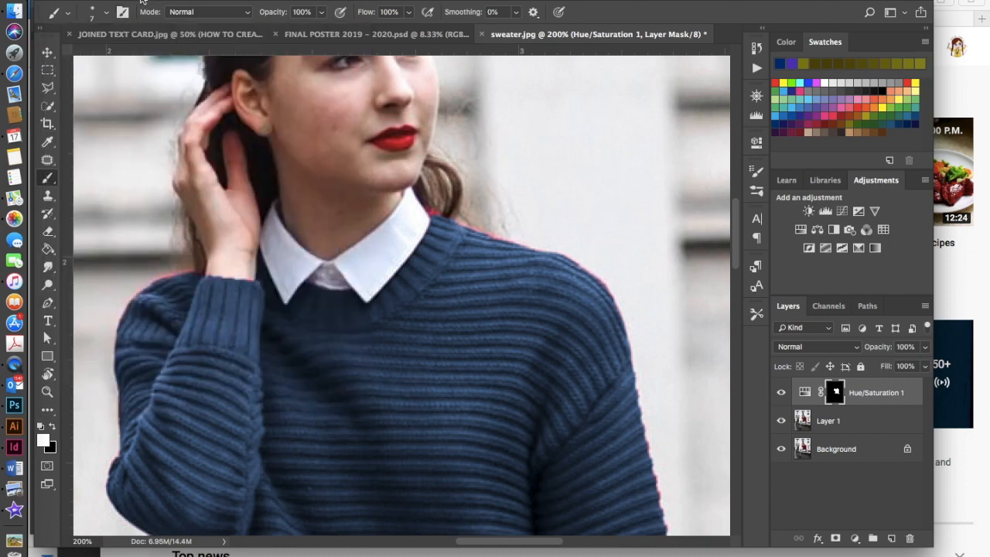
mouse_move(431, 212)
mouse_down()
mouse_move(444, 223)
mouse_move(430, 212)
mouse_up()
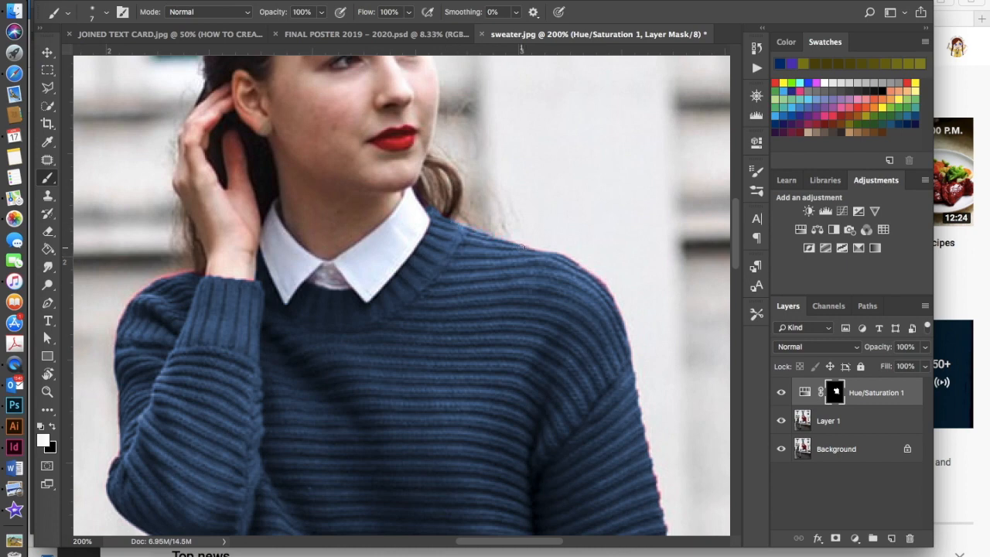
Step: Paint white on the mask over the red fringe around the shoulder curve and down the lowered sleeve to the cuff at the watch
scroll(521, 247, right, 3)
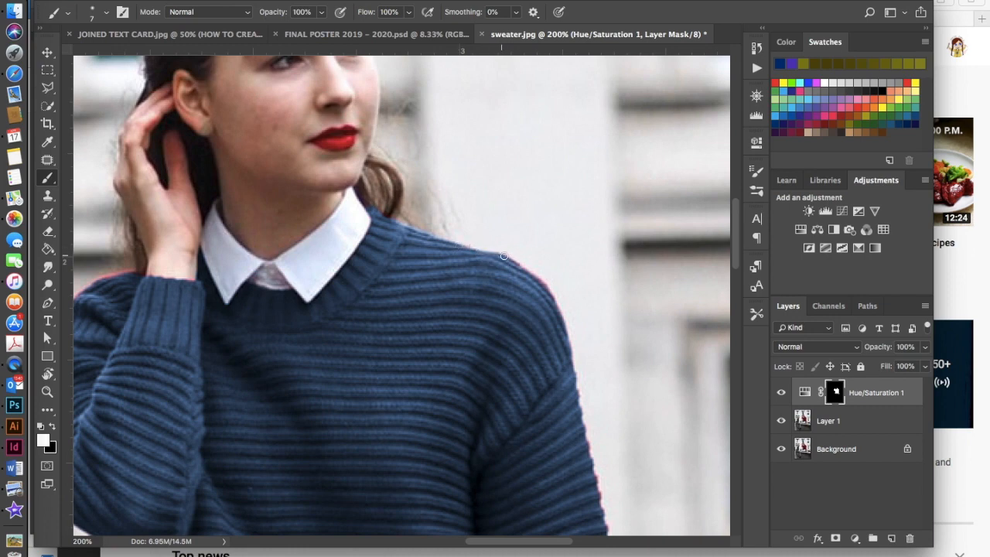
scroll(538, 285, down, 2)
scroll(537, 285, right, 2)
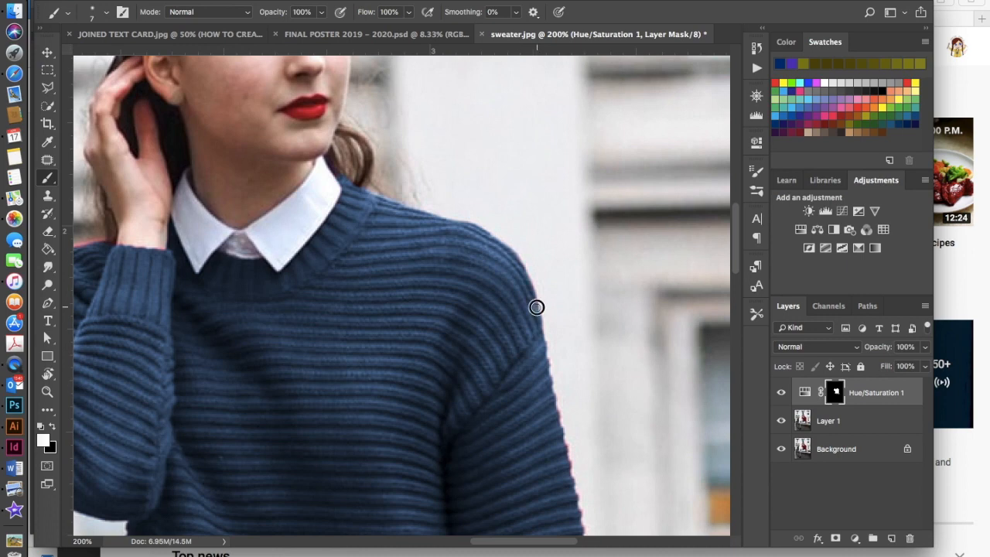
scroll(536, 308, down, 5)
scroll(537, 307, right, 1)
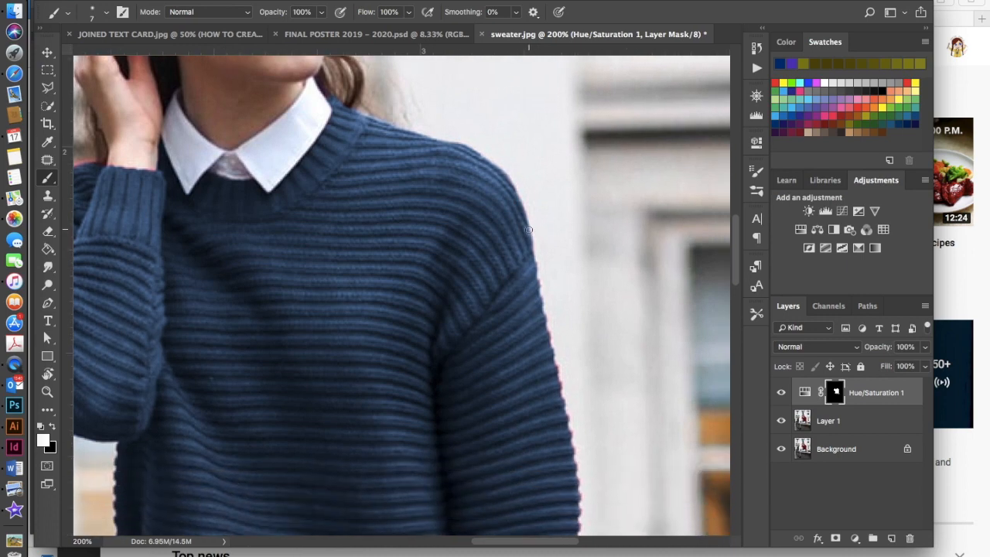
scroll(572, 452, down, 12)
scroll(573, 452, right, 1)
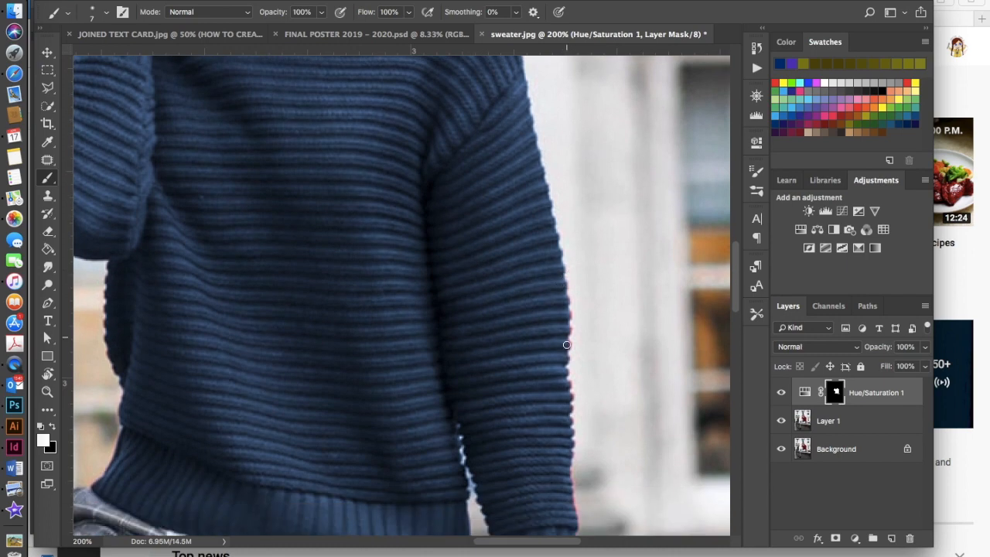
scroll(567, 345, down, 3)
scroll(566, 345, right, 1)
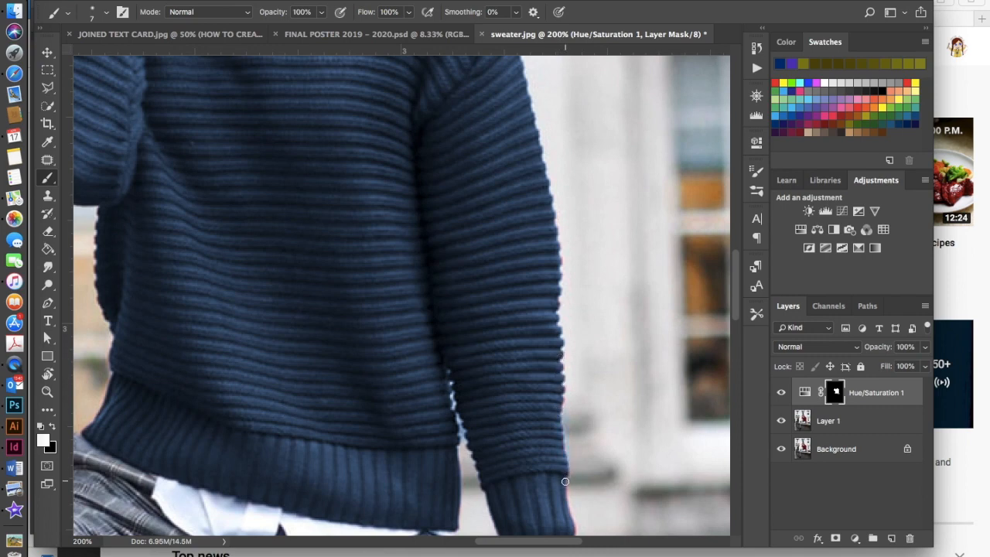
scroll(565, 502, down, 3)
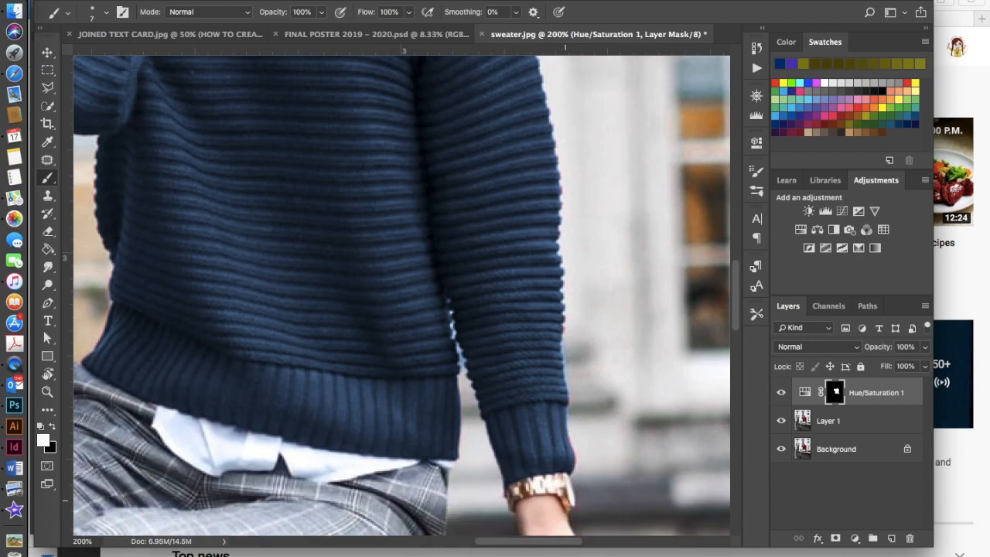
click(573, 458)
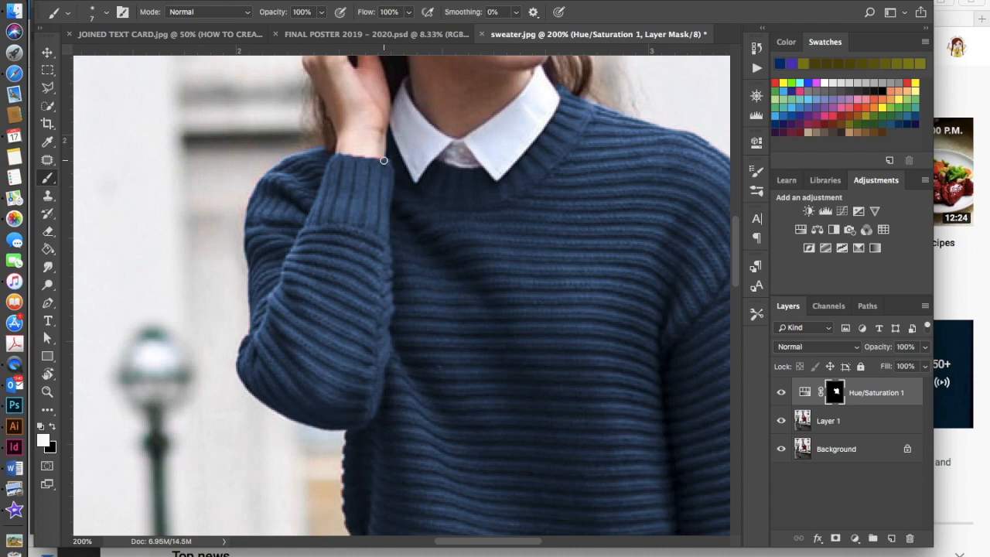
Step: Paint out the remaining red fringe along the raised sleeve and the sweater's waist edge below it
scroll(420, 301, down, 10)
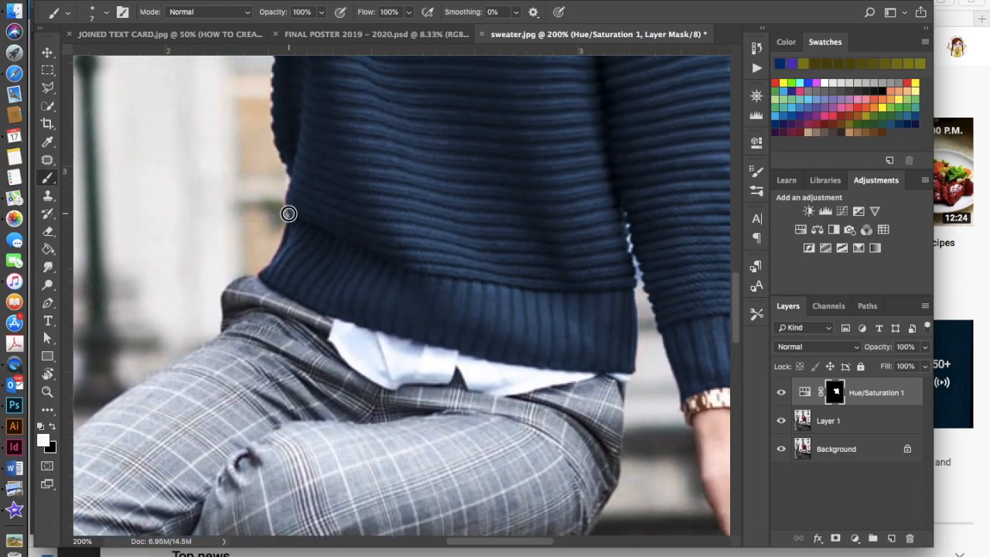
scroll(425, 240, up, 10)
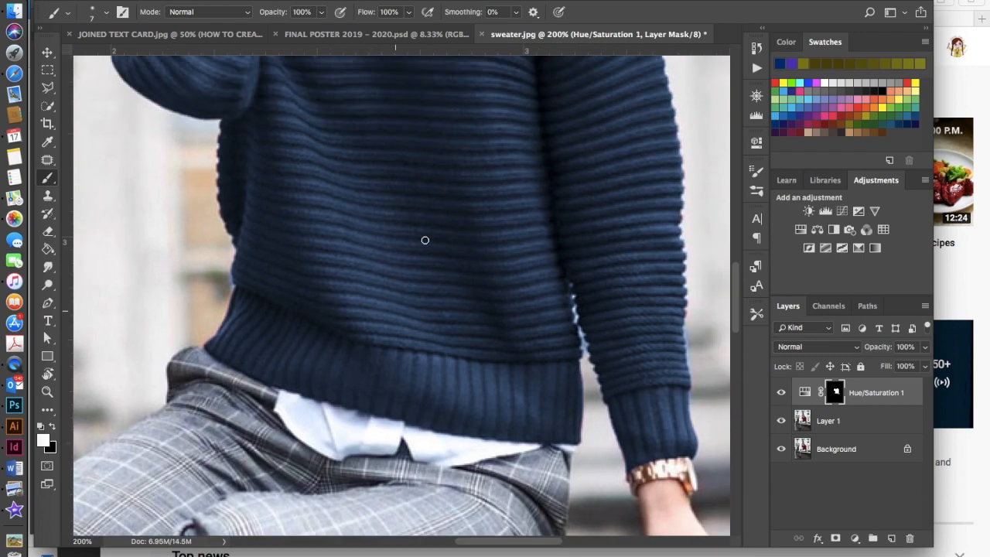
key(ctrl+minus)
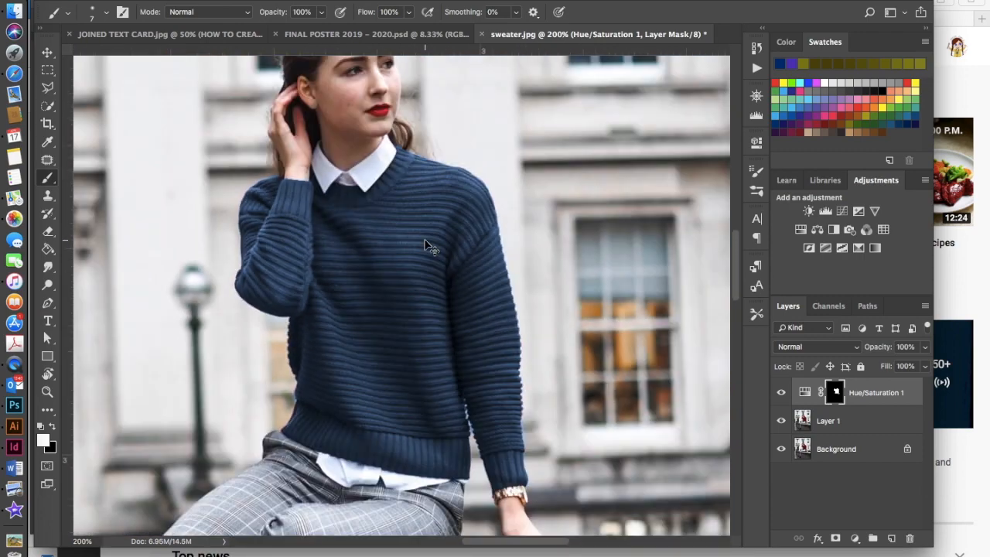
key(ctrl+minus)
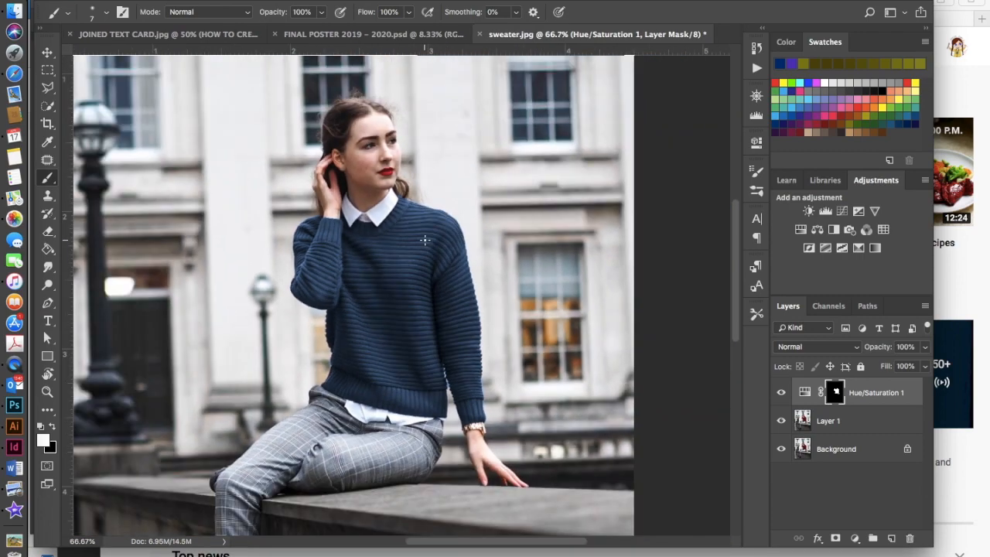
Step: Reopen the Hue/Saturation adjustment, try a green hue of 109, and set the sweater's hue to 212
click(806, 394)
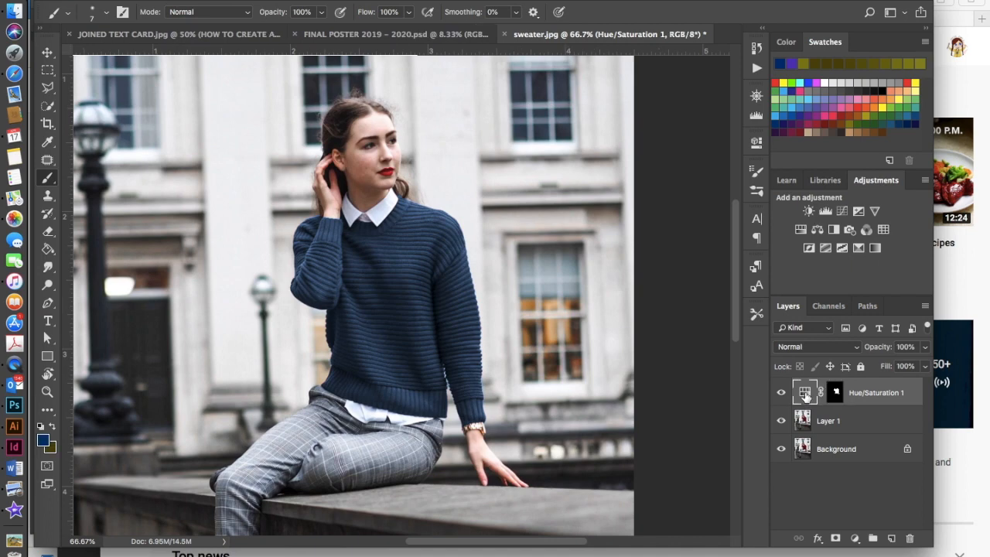
double_click(805, 395)
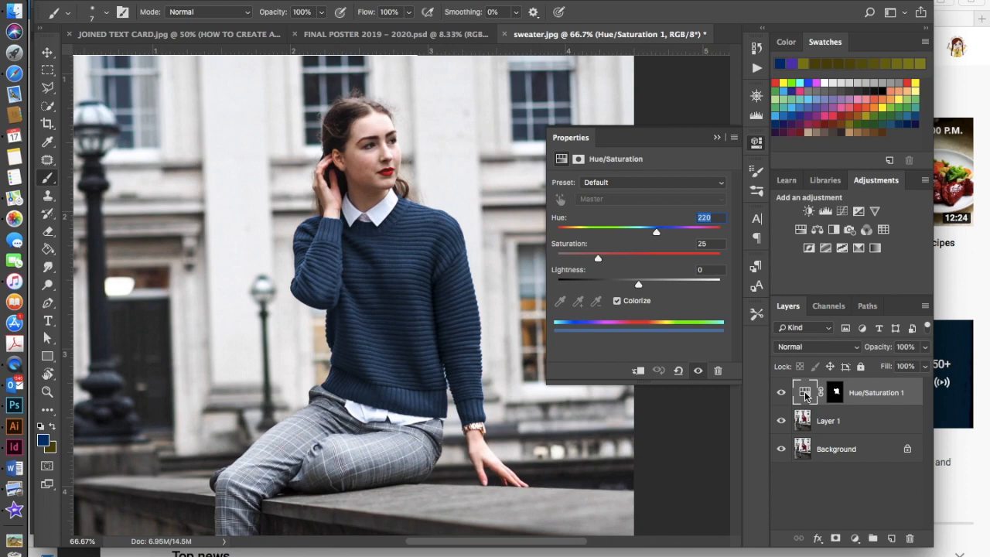
drag(653, 233, 607, 242)
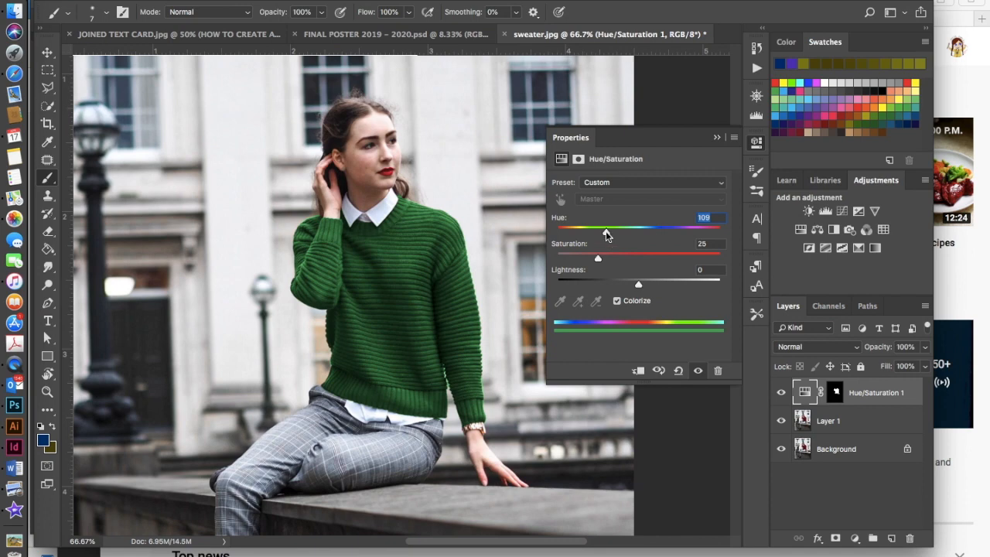
drag(608, 236, 654, 249)
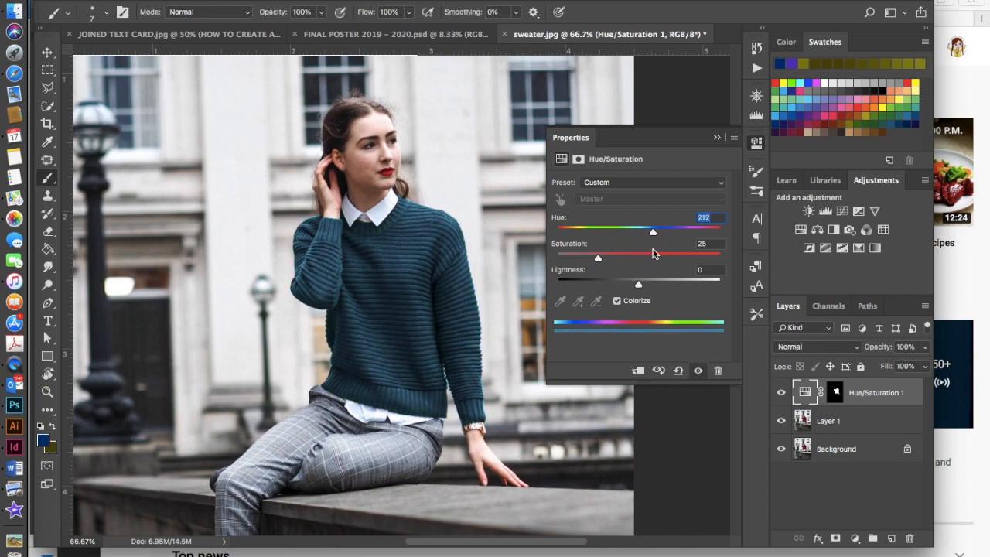
Step: Set the sweater's saturation to 37 and, after trying a lightness of +58, darken it to a lightness of about -16
drag(598, 261, 577, 263)
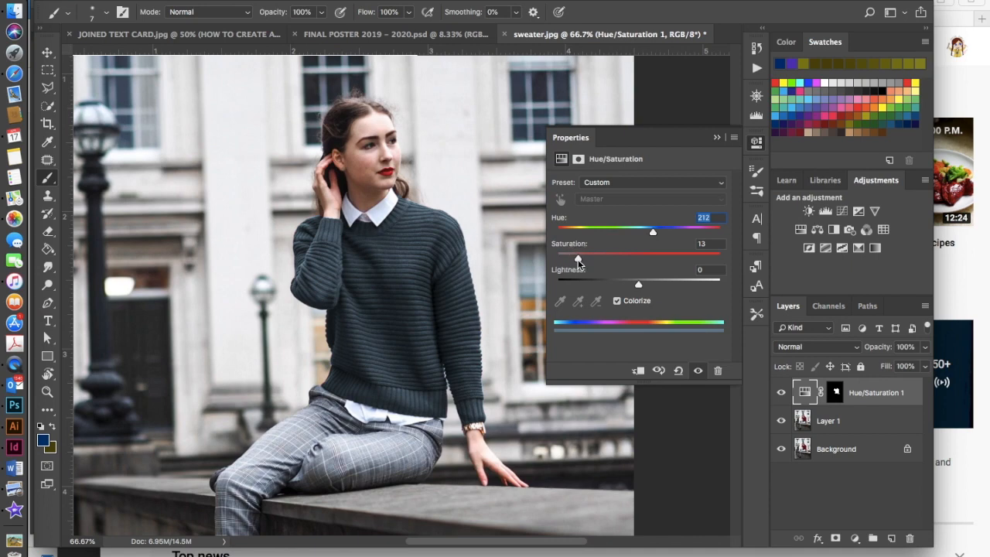
drag(577, 261, 616, 261)
click(639, 286)
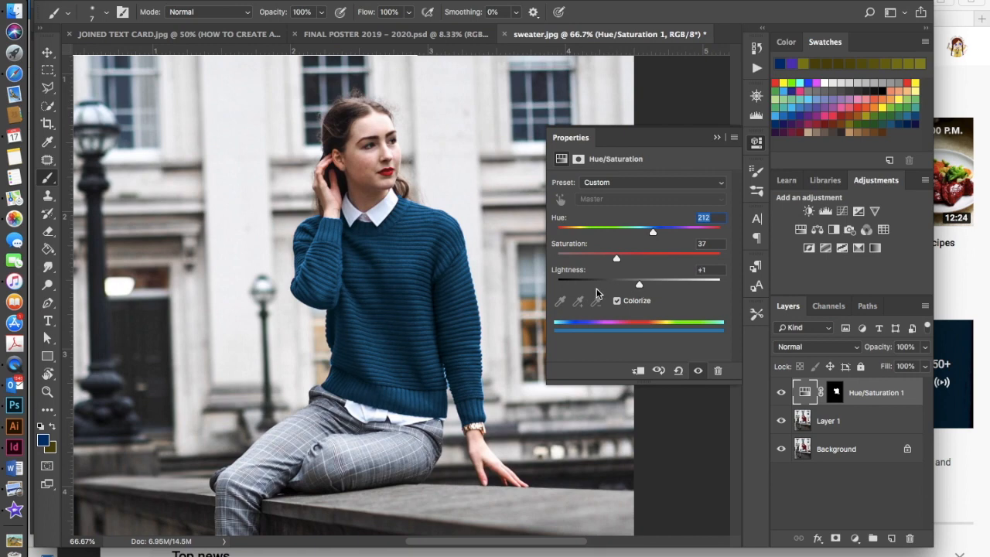
drag(639, 287, 686, 286)
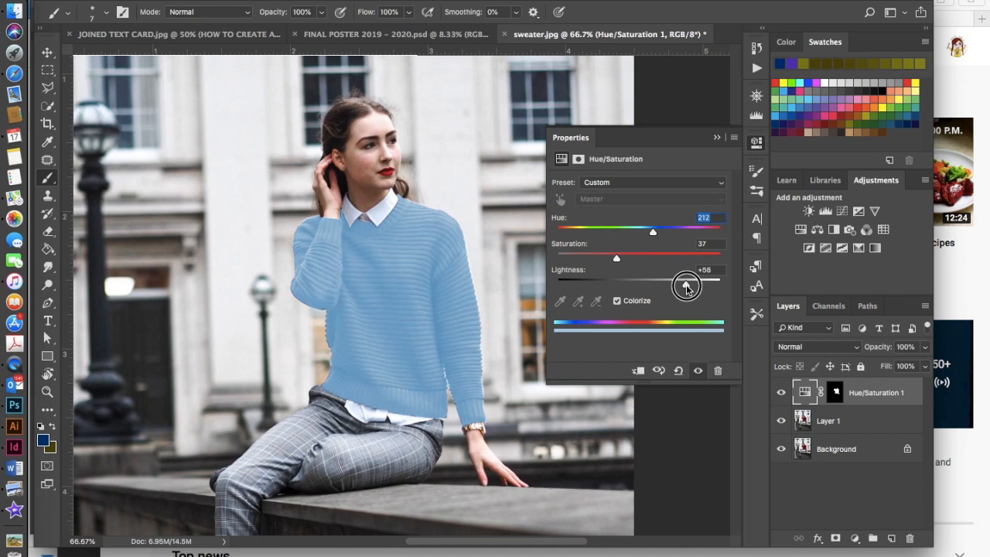
drag(686, 286, 627, 294)
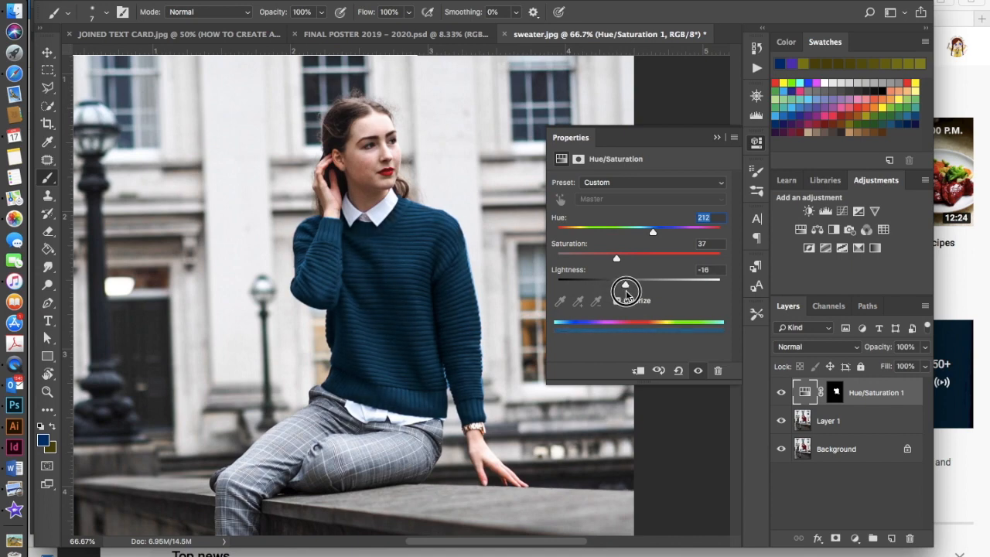
drag(627, 293, 626, 293)
click(717, 137)
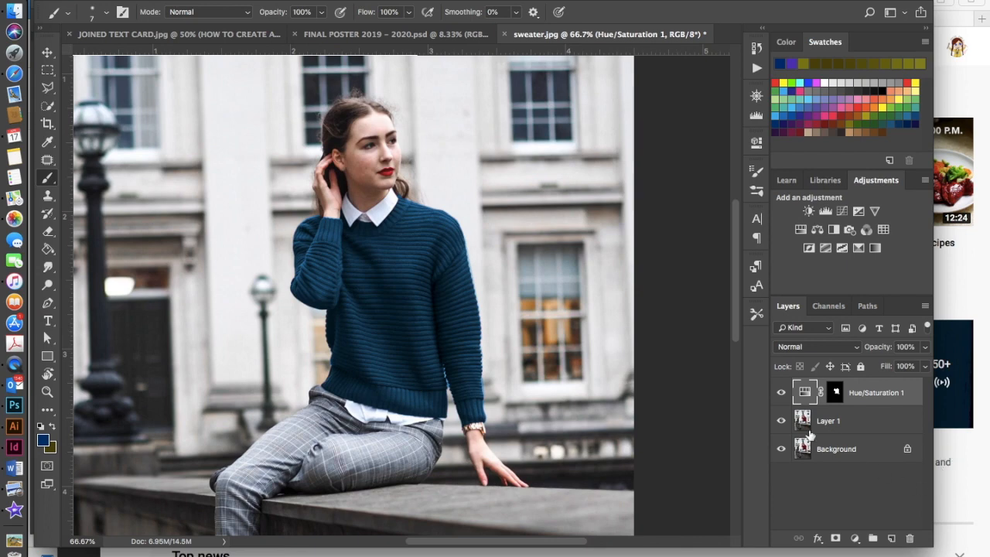
key(super+minus)
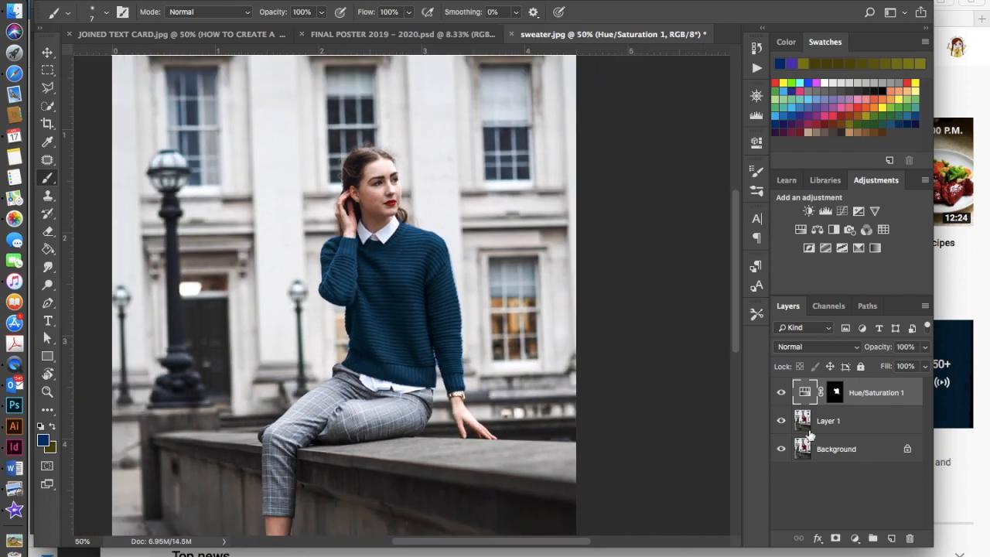